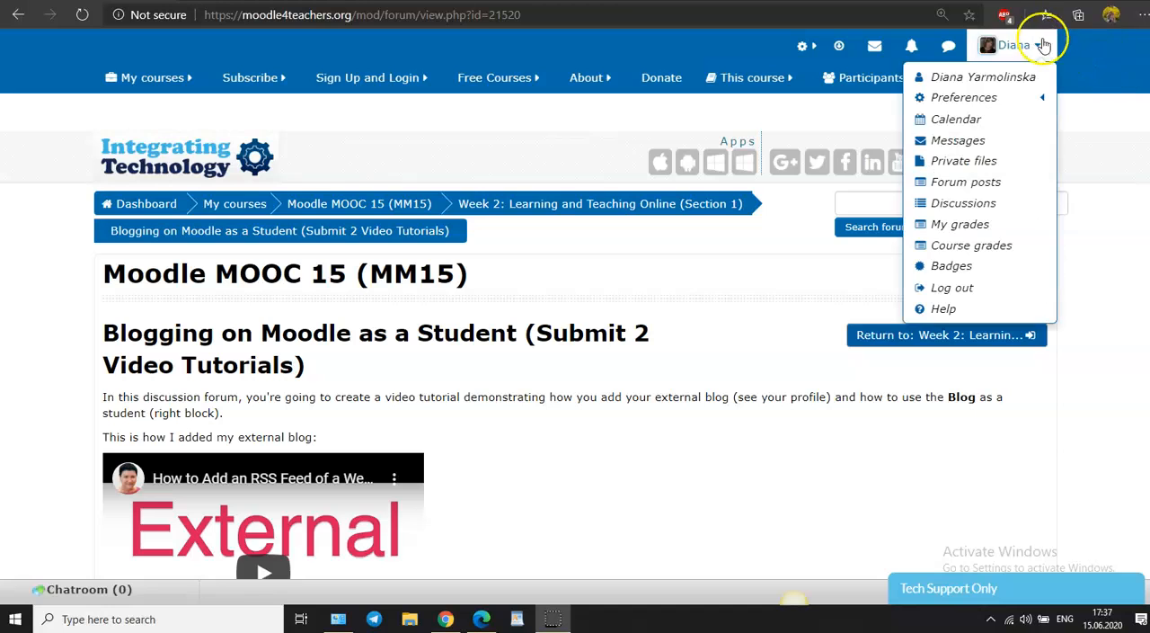
Step: Open the form for registering an external blog from the user account's preferences
{"action": "mouse_move", "coordinate": [1024, 99]}
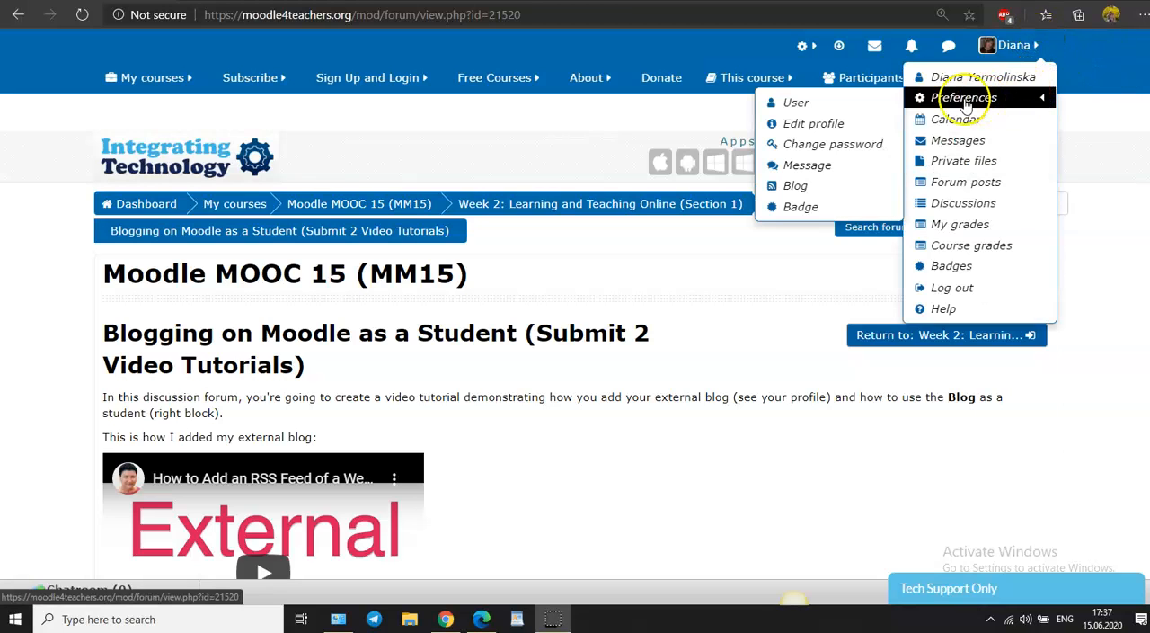
{"action": "left_click", "coordinate": [812, 105]}
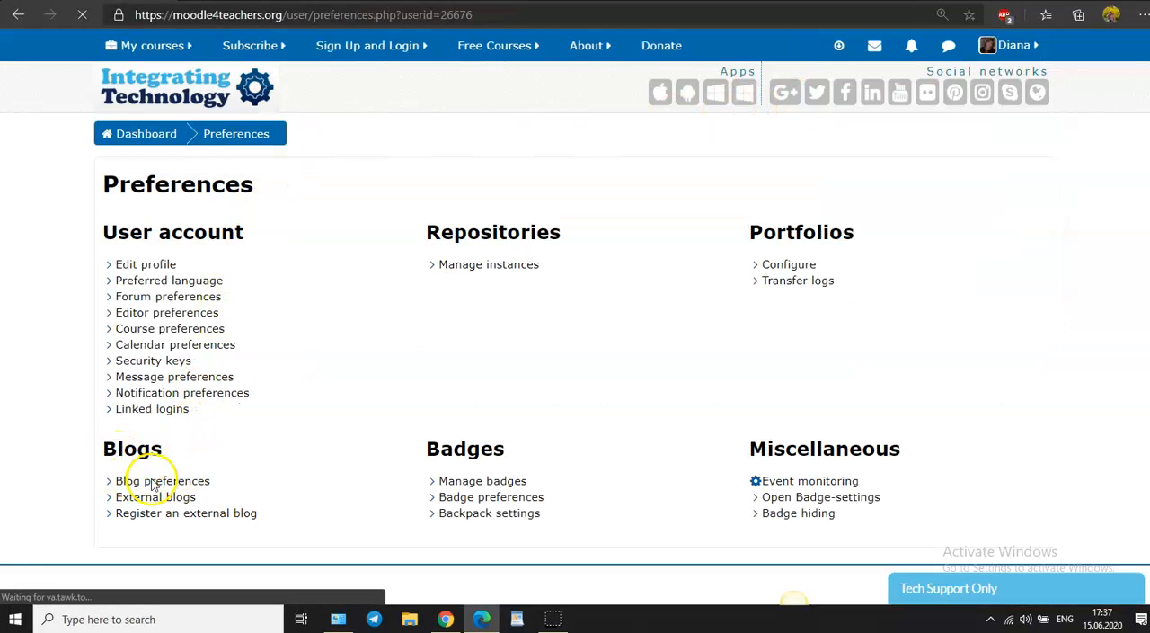
{"action": "scroll", "coordinate": [240, 476], "scroll_direction": "down", "scroll_amount": 1}
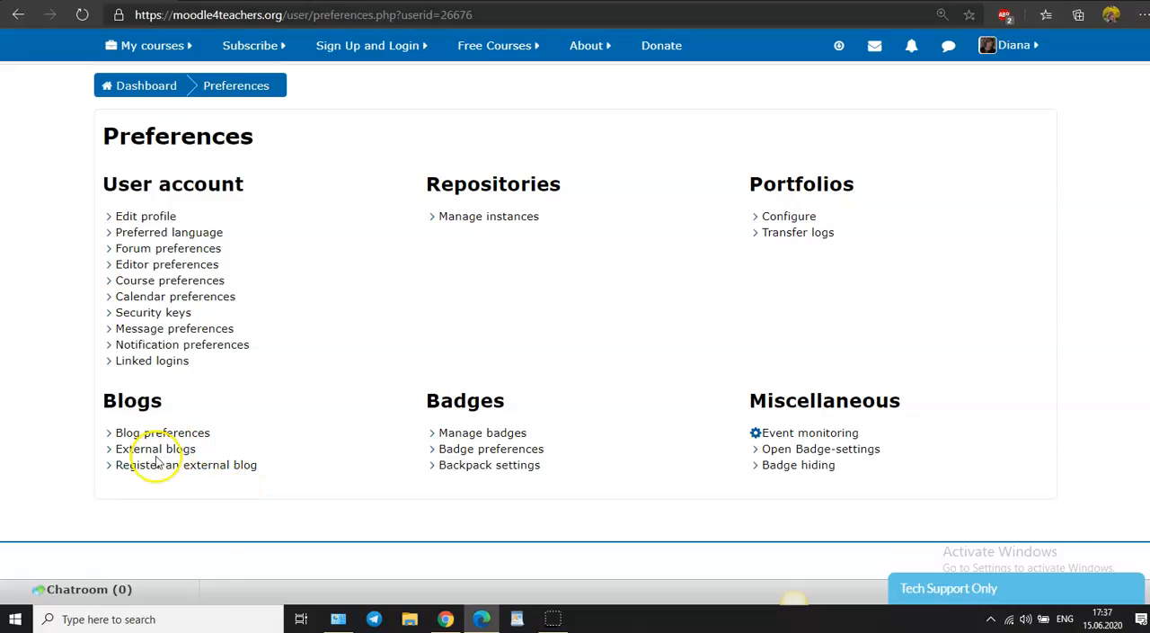
{"action": "left_click", "coordinate": [195, 471]}
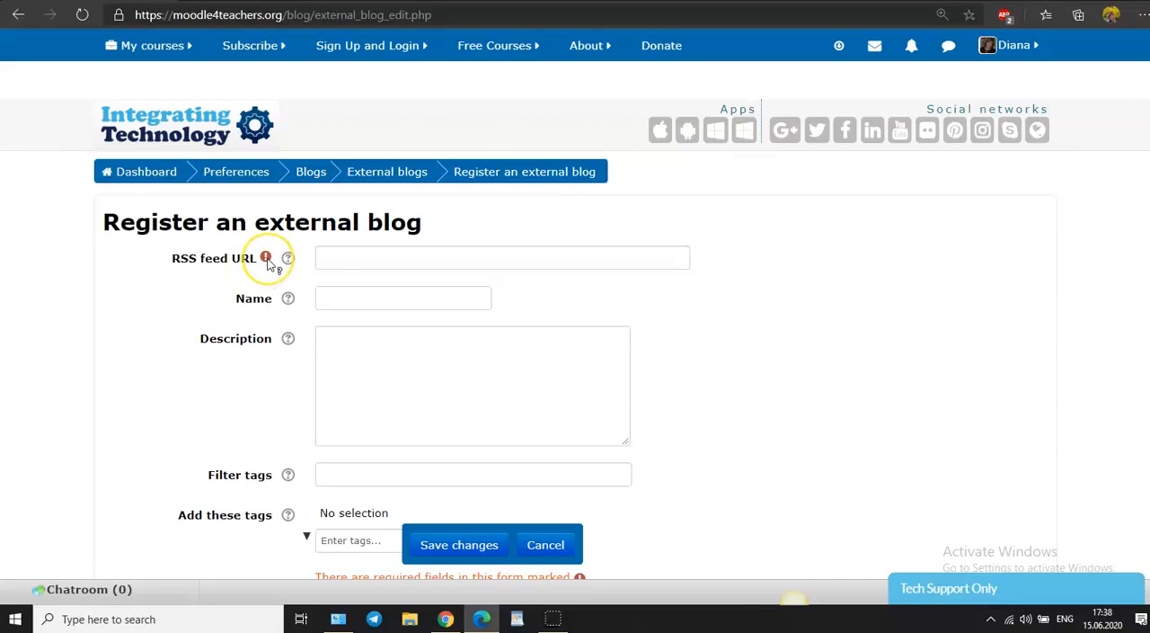
{"action": "mouse_move", "coordinate": [267, 259]}
Step: Open rss.app in a new browser tab and sign in with the Google account
{"action": "key", "text": "ctrl+t"}
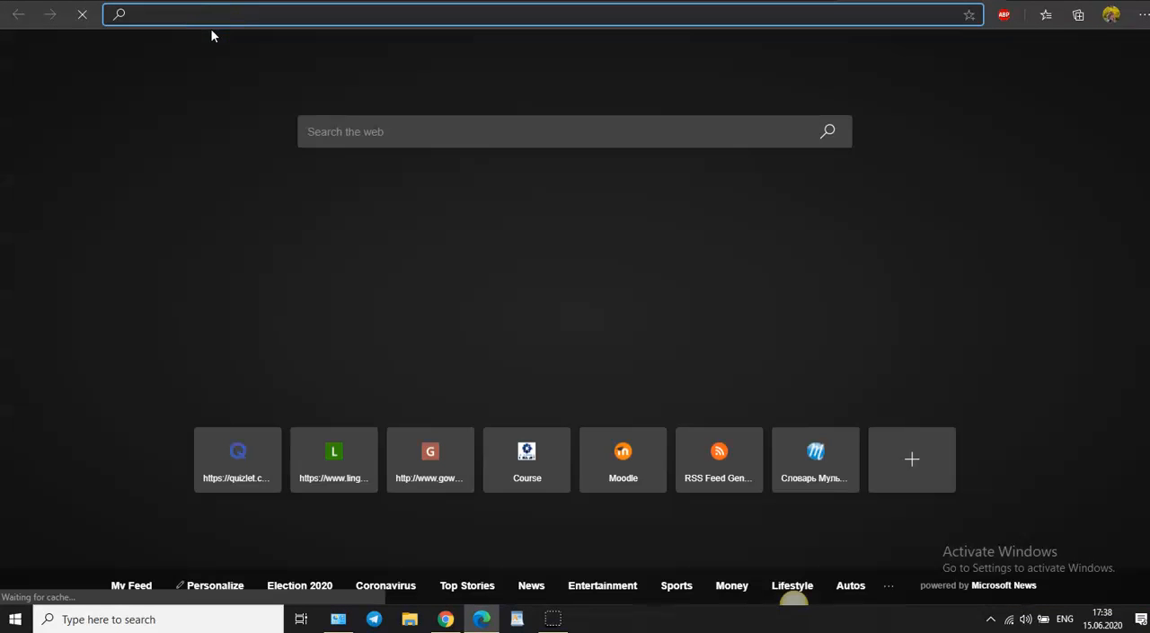
{"action": "type", "text": "rss.app"}
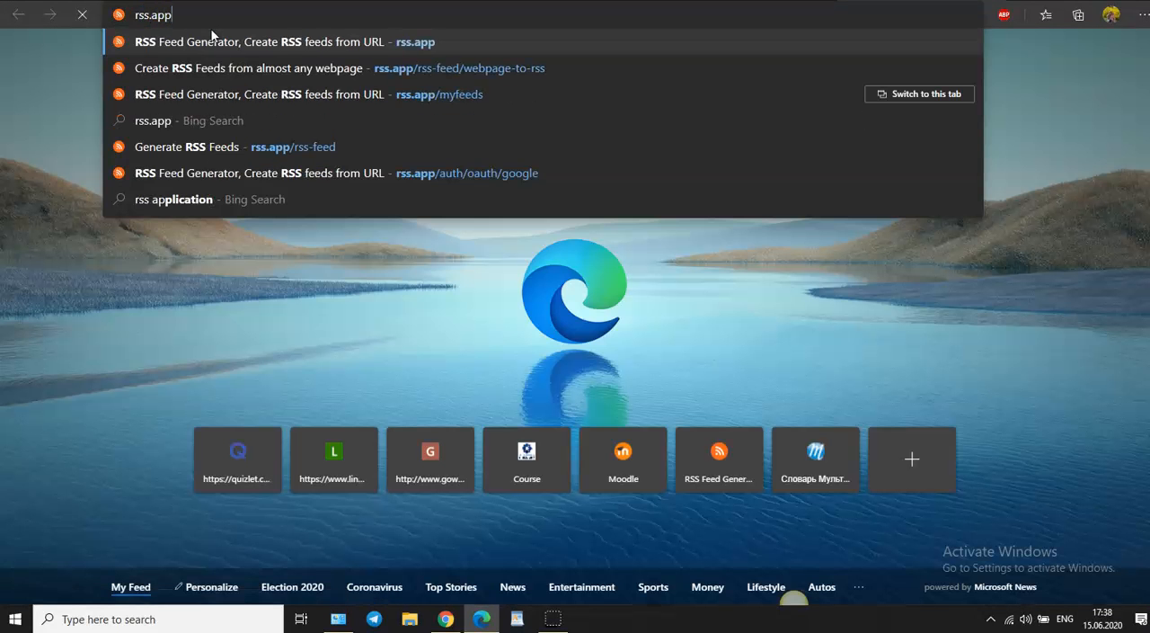
{"action": "key", "text": "Return"}
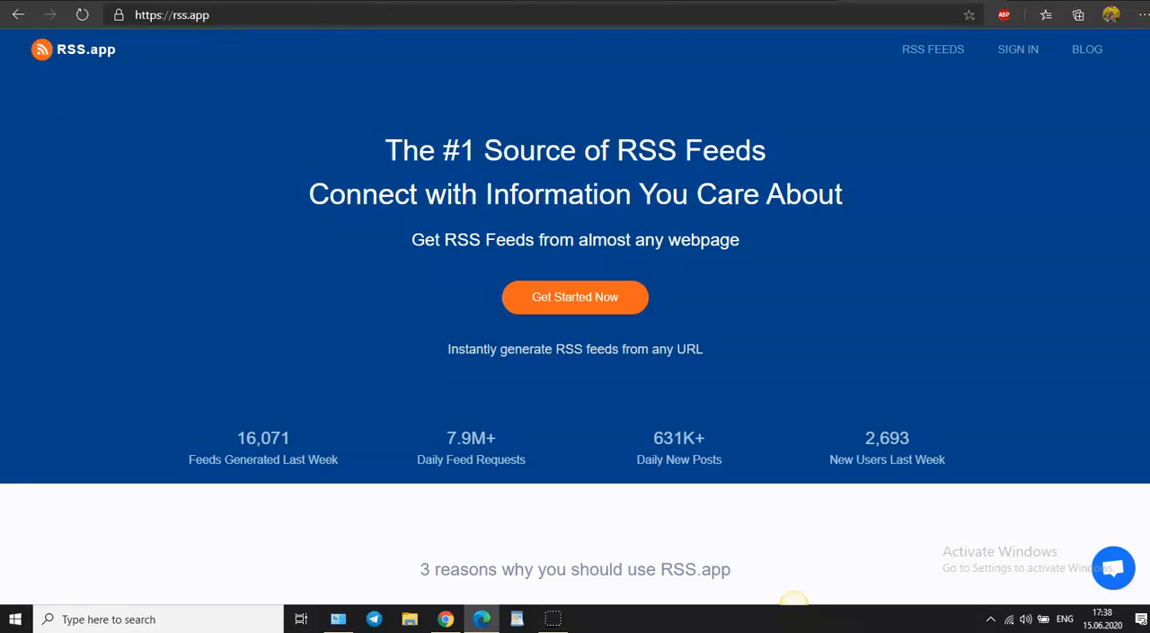
{"action": "left_click", "coordinate": [1004, 52]}
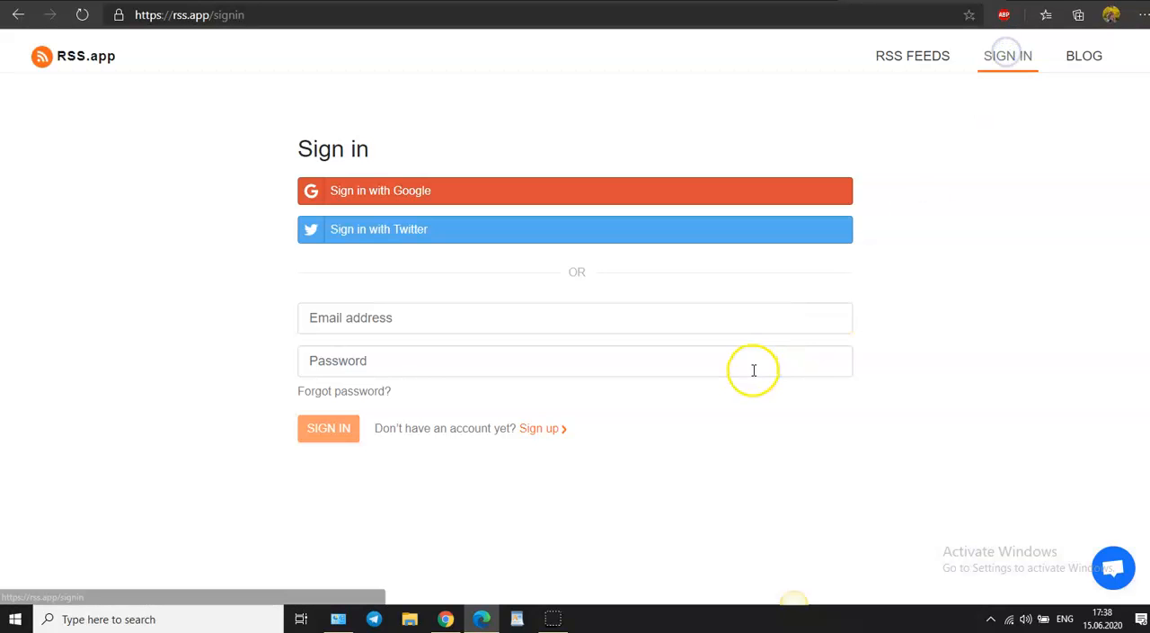
{"action": "left_click", "coordinate": [402, 191]}
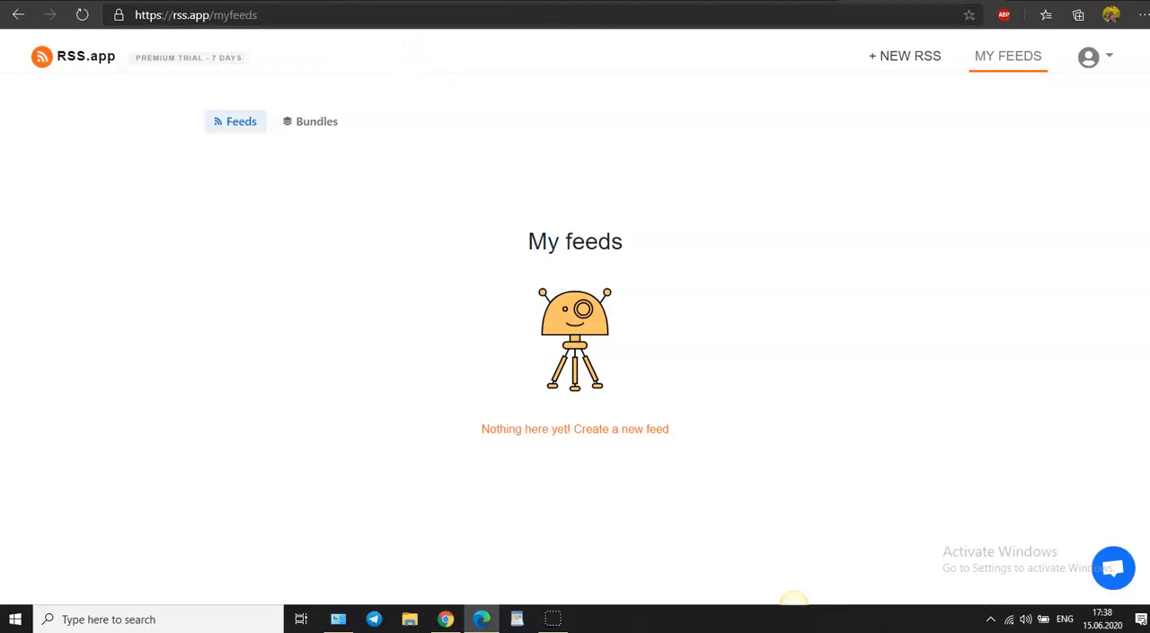
Step: Copy the URL of the YouTube channel page and return to the RSS.app feeds page
{"action": "left_click", "coordinate": [404, 0]}
{"action": "key", "text": "ctrl+c"}
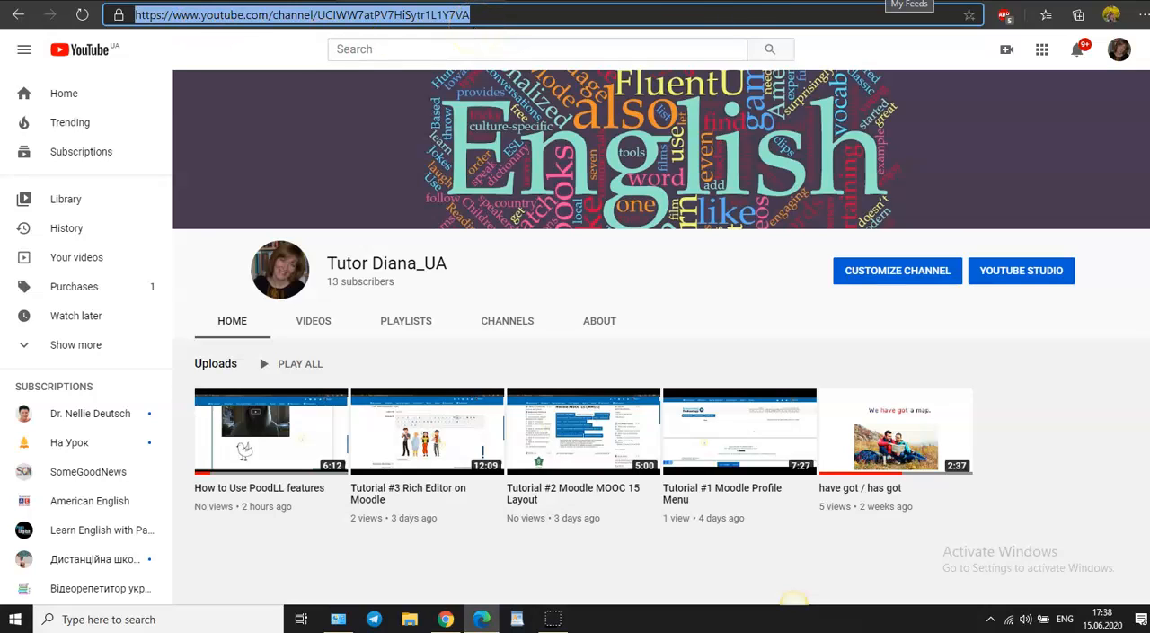
{"action": "left_click", "coordinate": [910, 2]}
{"action": "left_click", "coordinate": [881, 1]}
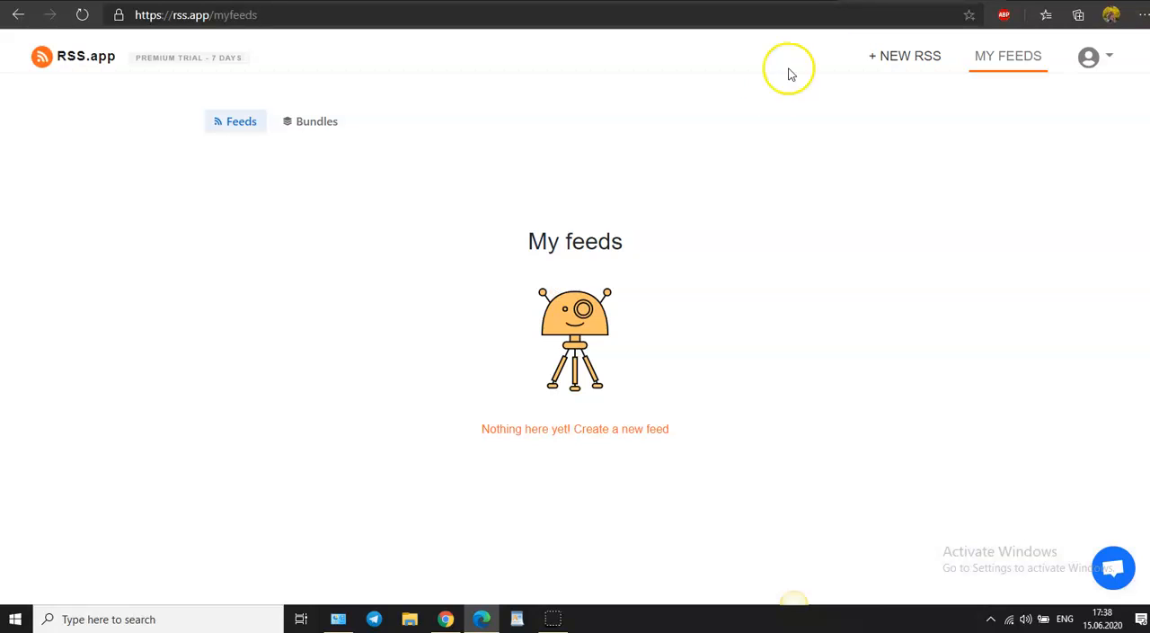
Step: Start a new RSS feed and choose YouTube RSS Feed from the available feed types
{"action": "left_click", "coordinate": [913, 56]}
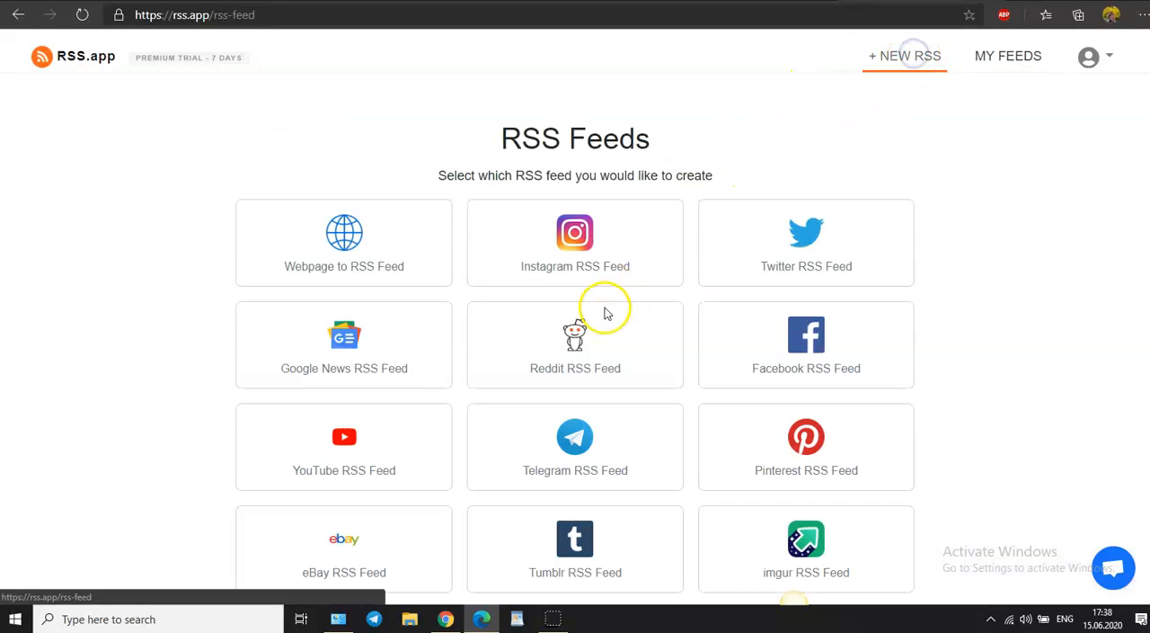
{"action": "scroll", "coordinate": [858, 310], "scroll_direction": "down", "scroll_amount": 1}
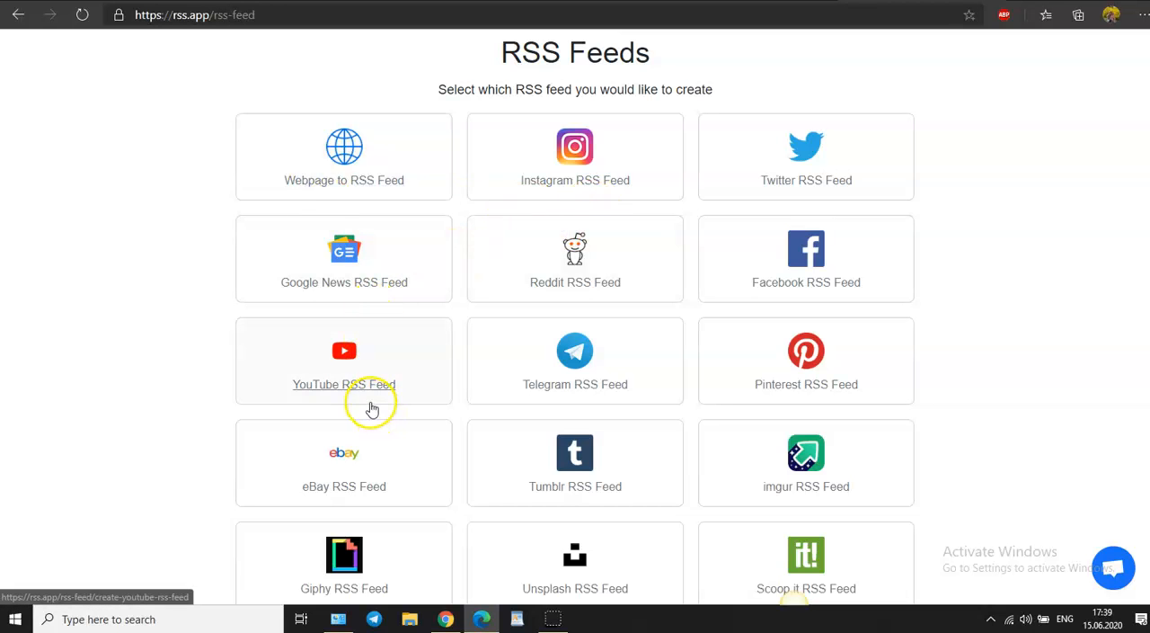
{"action": "scroll", "coordinate": [818, 409], "scroll_direction": "down", "scroll_amount": 5}
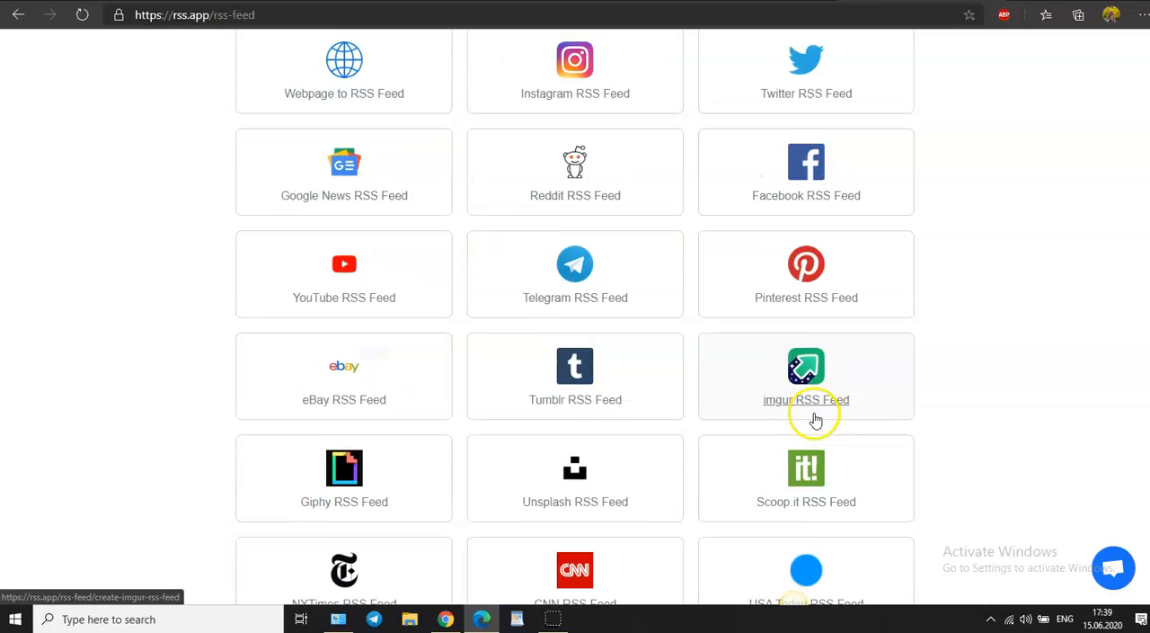
{"action": "scroll", "coordinate": [808, 433], "scroll_direction": "down", "scroll_amount": 4}
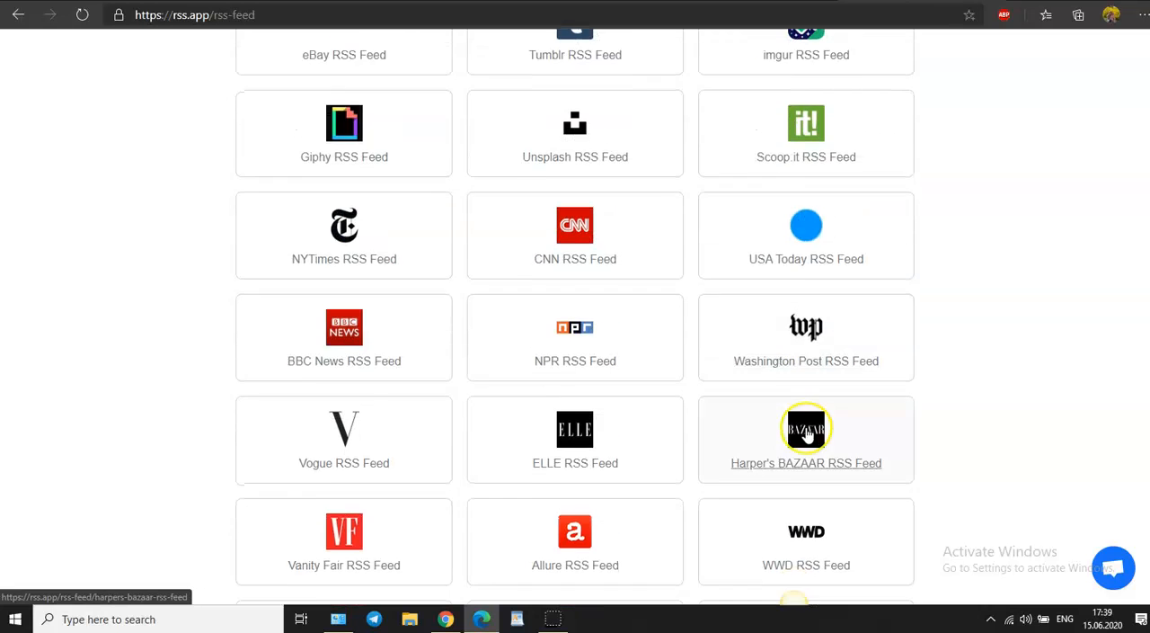
{"action": "scroll", "coordinate": [808, 436], "scroll_direction": "down", "scroll_amount": 3}
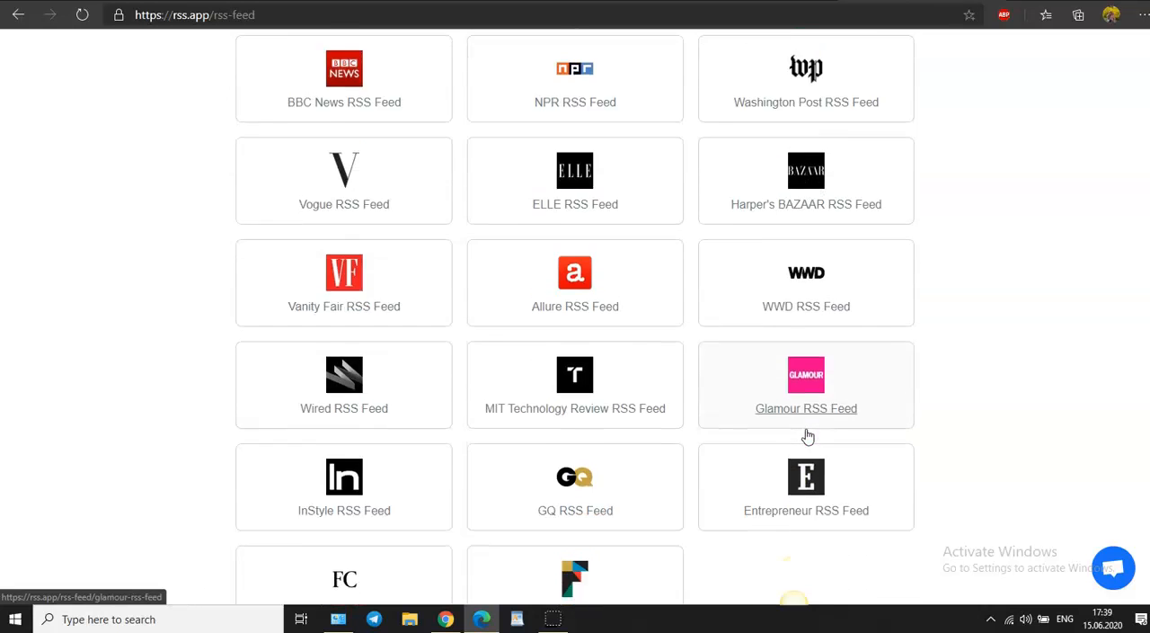
{"action": "scroll", "coordinate": [806, 439], "scroll_direction": "up", "scroll_amount": 12}
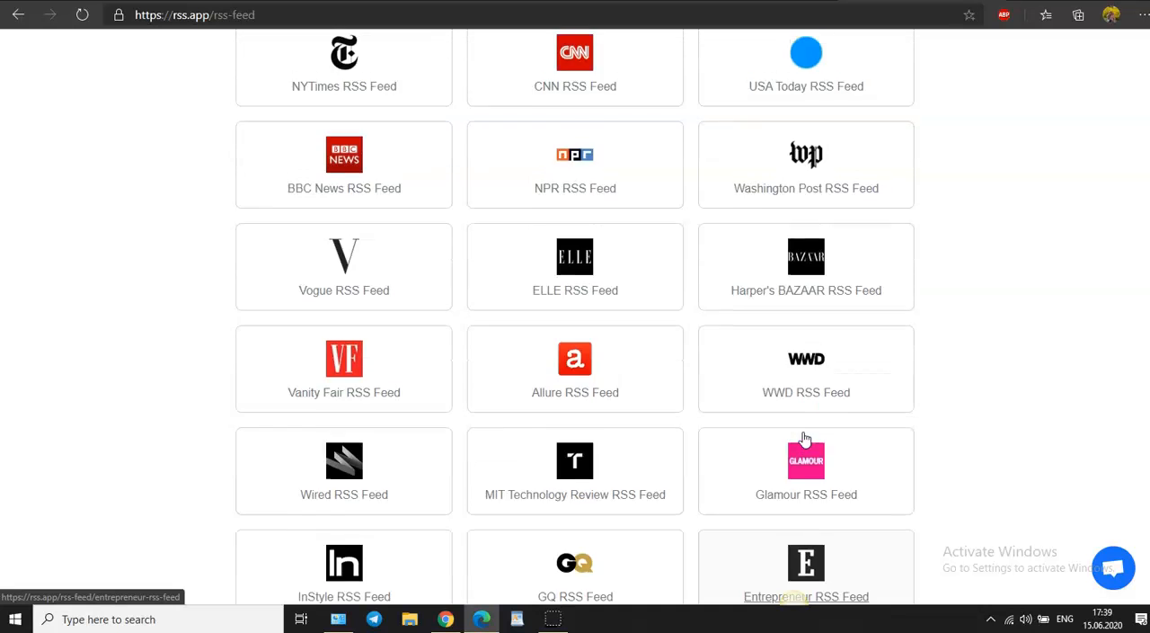
{"action": "left_click", "coordinate": [303, 390]}
Step: Paste the copied YouTube channel URL as the source and generate the RSS feed
{"action": "left_click", "coordinate": [373, 309]}
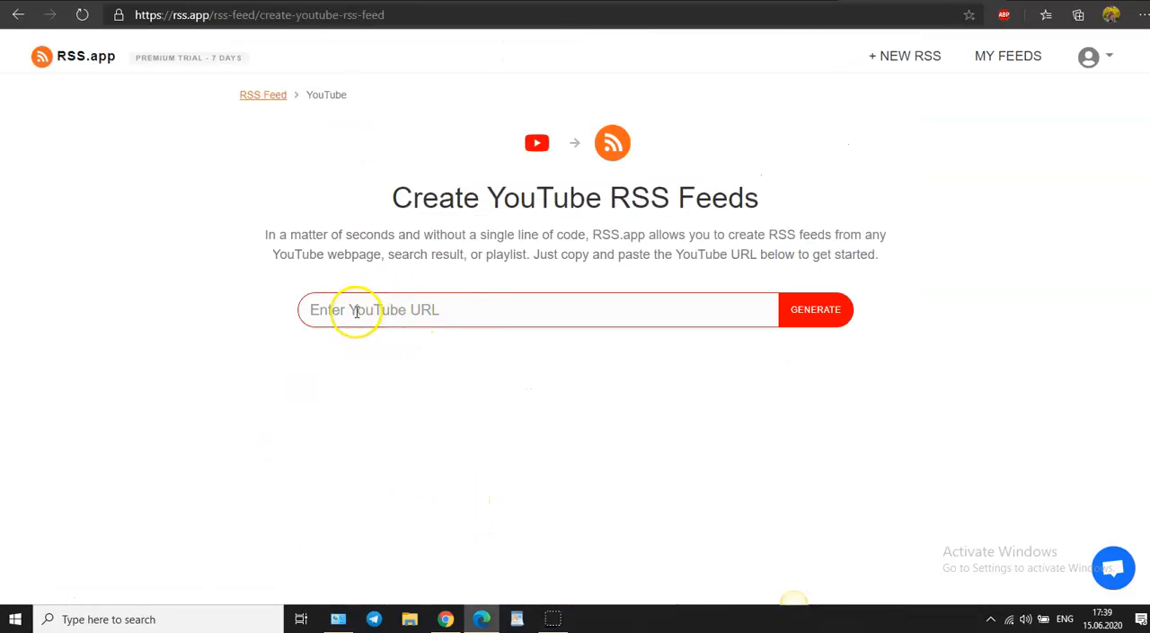
{"action": "key", "text": "ctrl+v"}
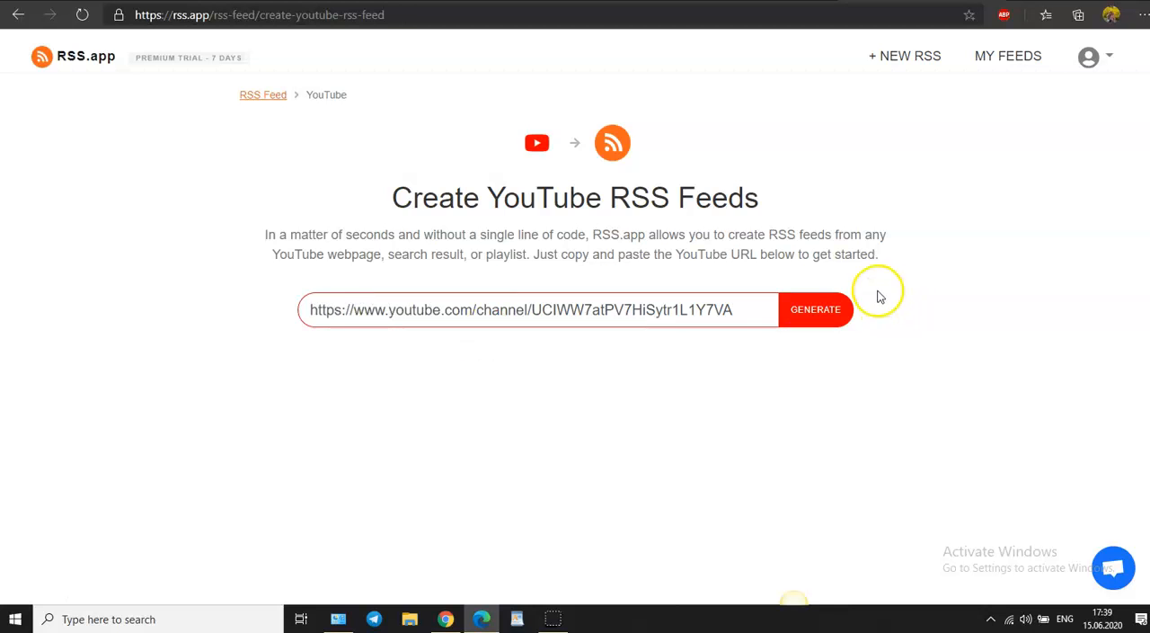
{"action": "left_click", "coordinate": [834, 314]}
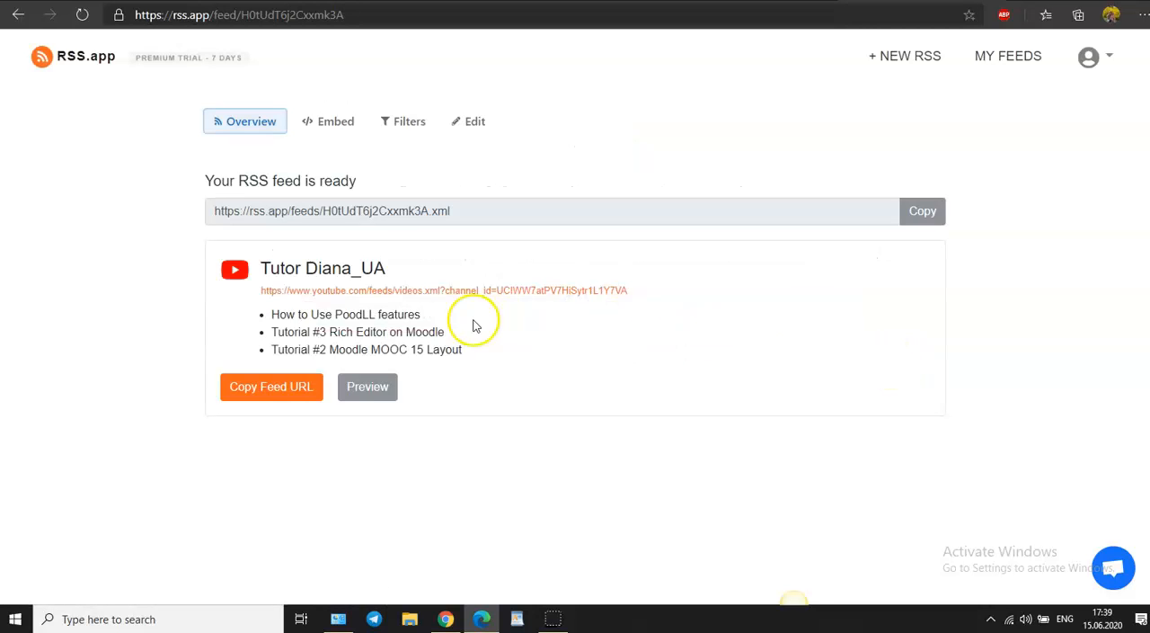
Step: Preview the videos in the generated YouTube feed and close the preview
{"action": "left_click", "coordinate": [369, 392]}
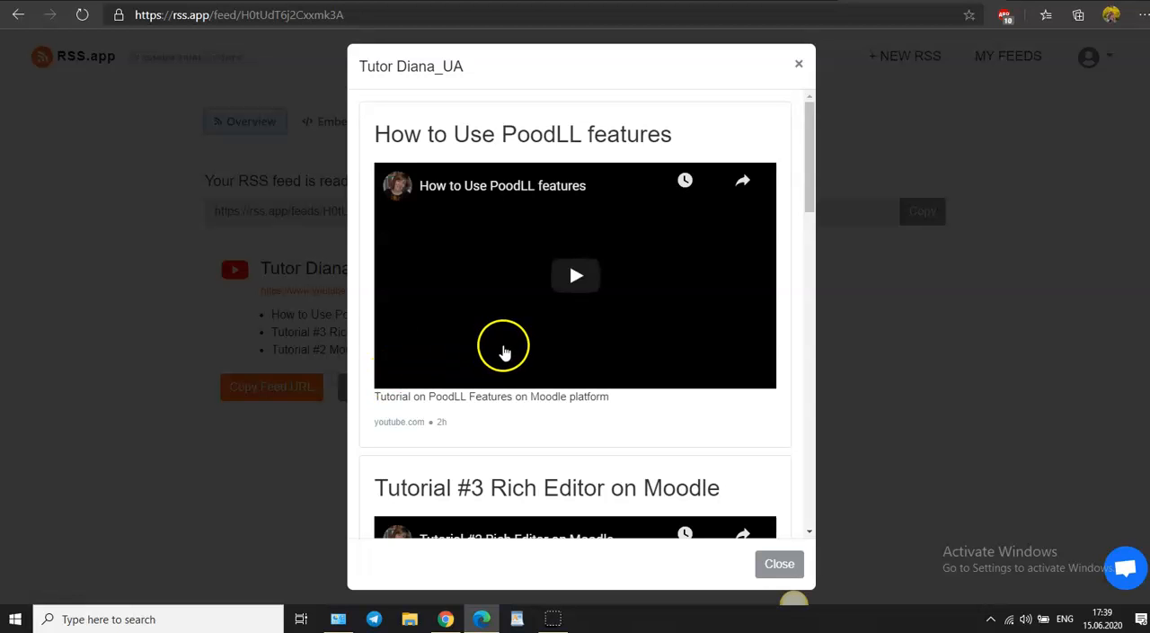
{"action": "scroll", "coordinate": [571, 345], "scroll_direction": "down", "scroll_amount": 1}
{"action": "scroll", "coordinate": [572, 345], "scroll_direction": "down", "scroll_amount": 7}
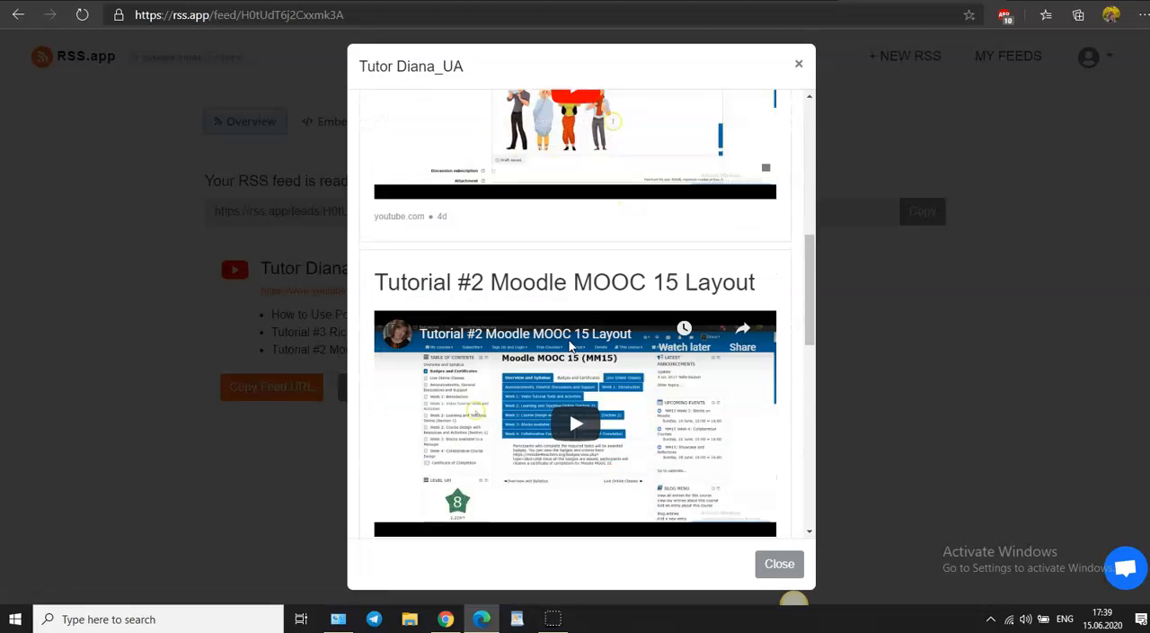
{"action": "scroll", "coordinate": [568, 346], "scroll_direction": "down", "scroll_amount": 9}
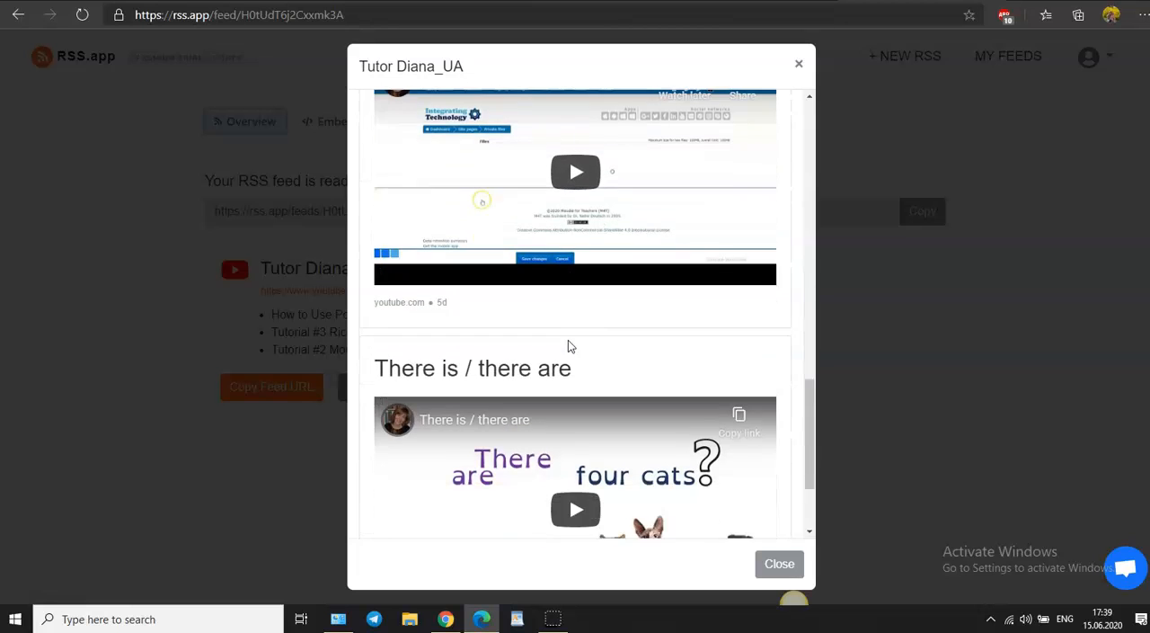
{"action": "scroll", "coordinate": [568, 346], "scroll_direction": "down", "scroll_amount": 1}
{"action": "scroll", "coordinate": [575, 377], "scroll_direction": "up", "scroll_amount": 2}
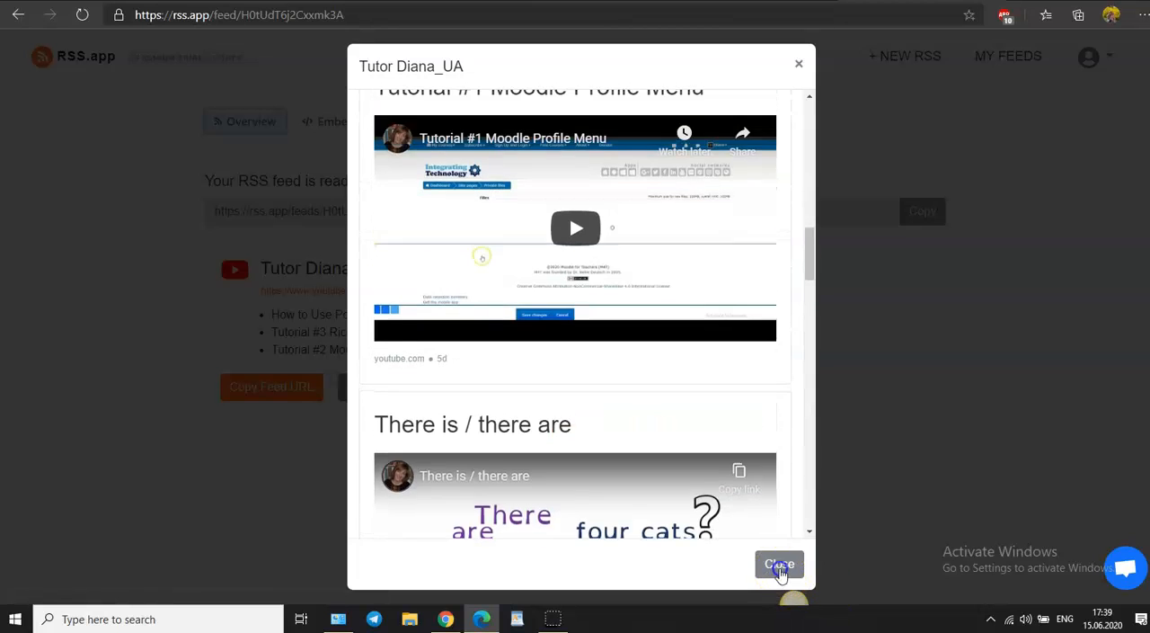
{"action": "left_click", "coordinate": [779, 564]}
Step: Copy the generated feed URL into the Moodle external blog form's RSS feed URL and enter the YouTube channel's name as the blog name
{"action": "left_click", "coordinate": [926, 215]}
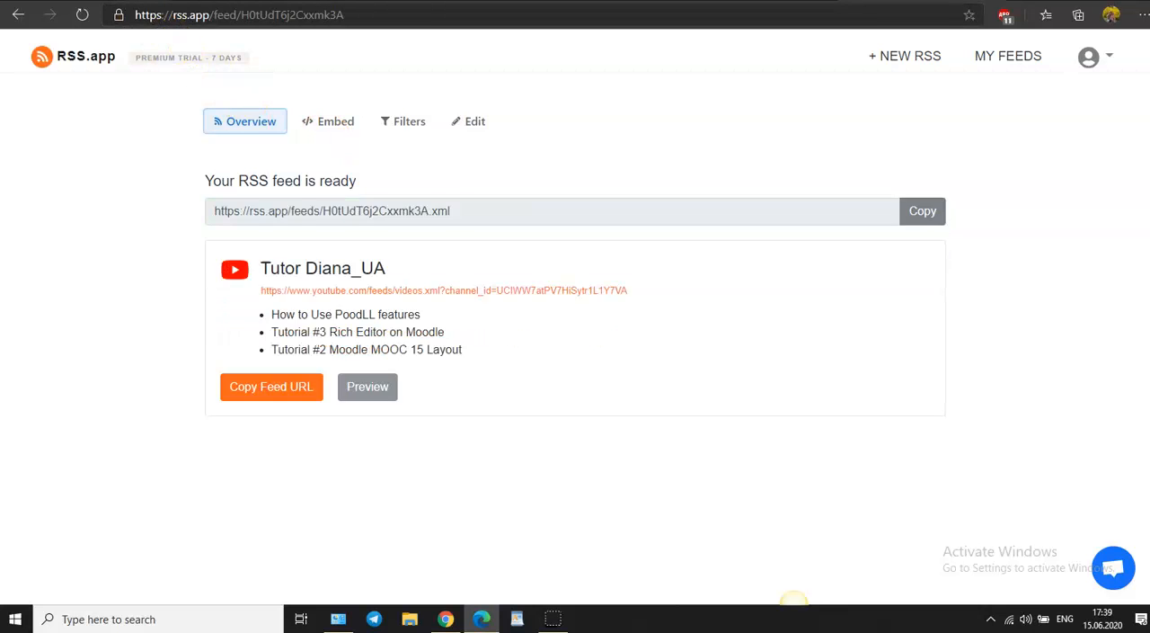
{"action": "left_click", "coordinate": [141, 2]}
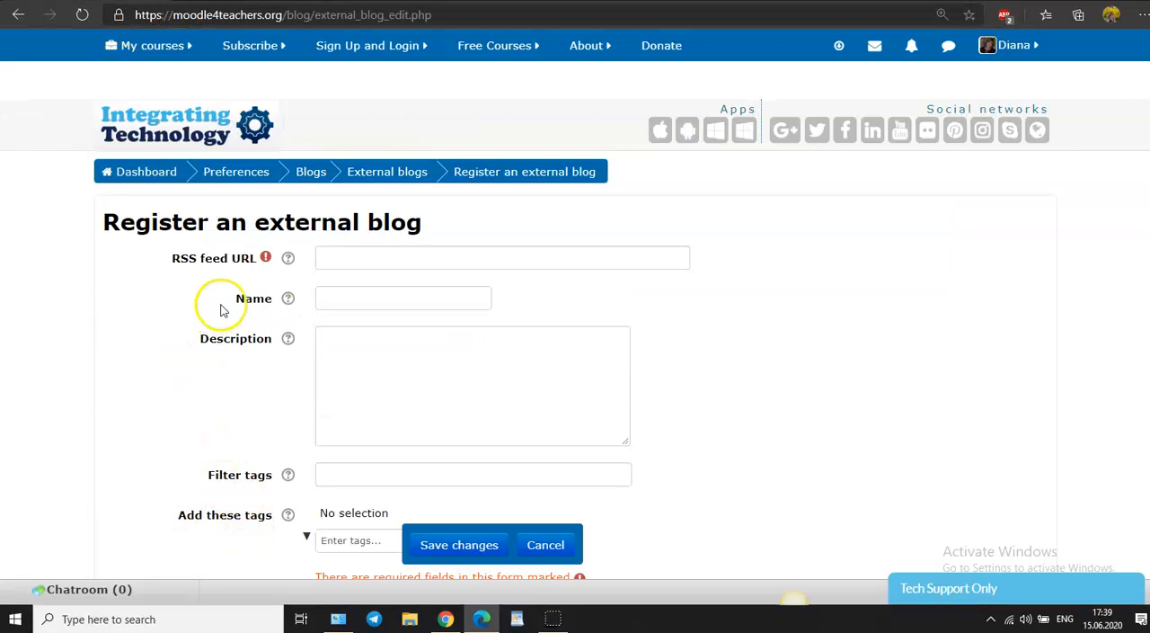
{"action": "left_click", "coordinate": [340, 255]}
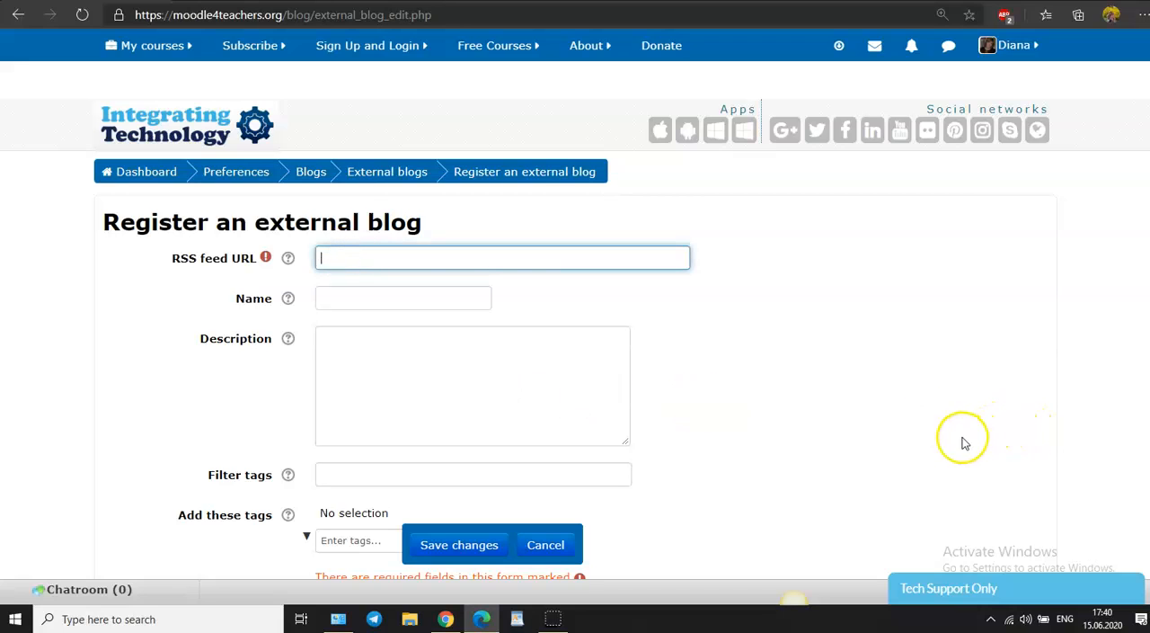
{"action": "key", "text": "ctrl+v"}
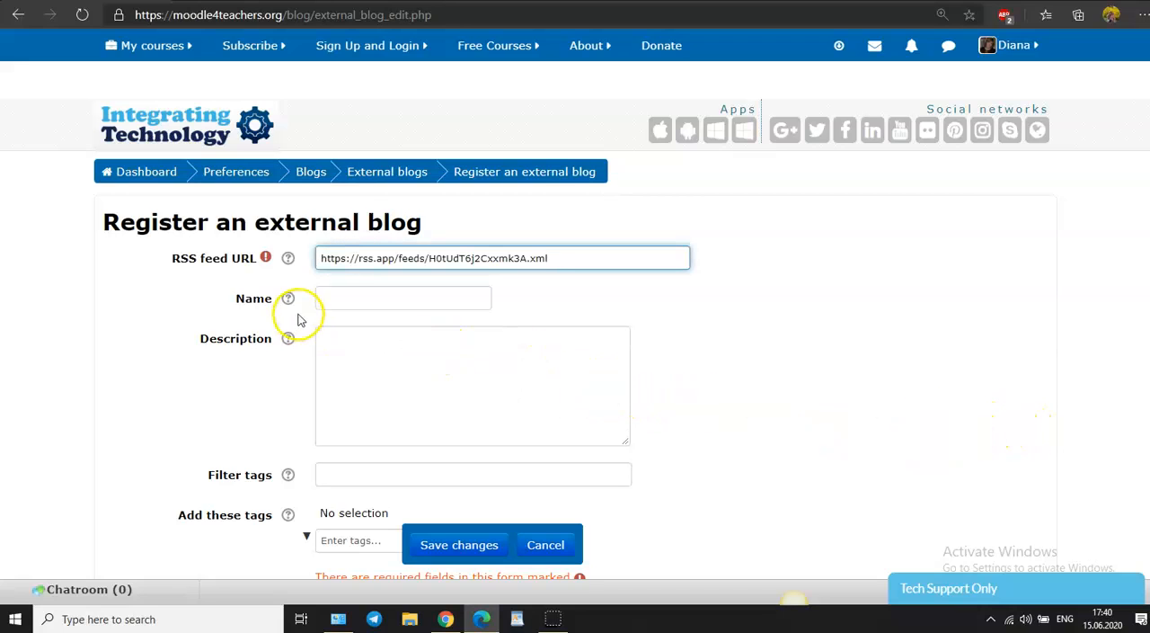
{"action": "left_click", "coordinate": [342, 299]}
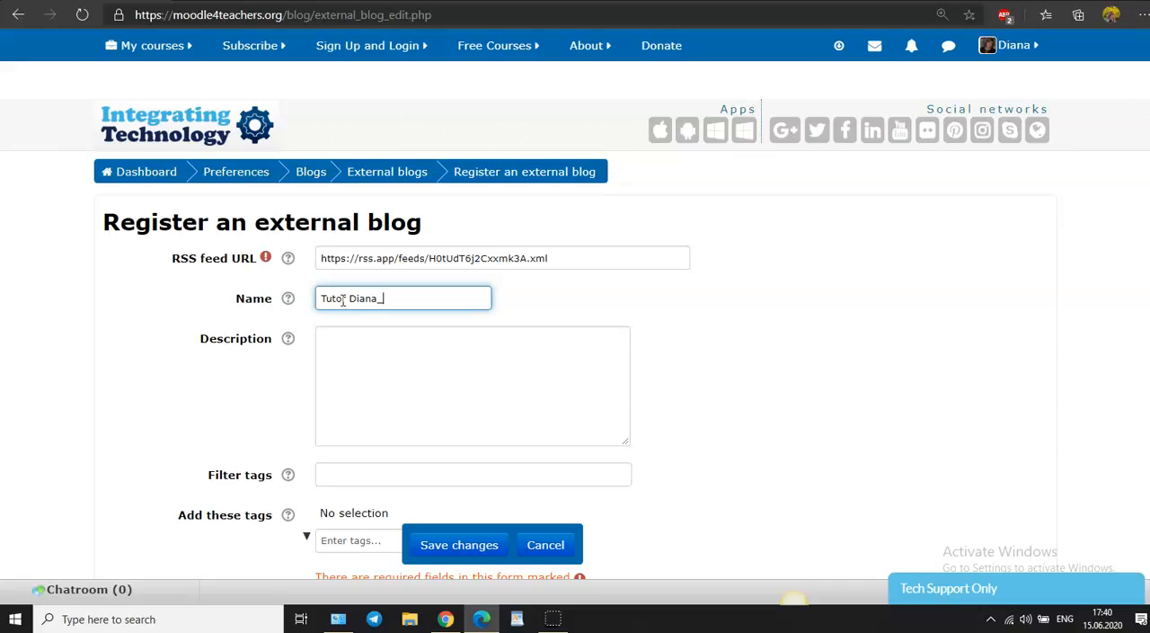
{"action": "left_click", "coordinate": [398, 358]}
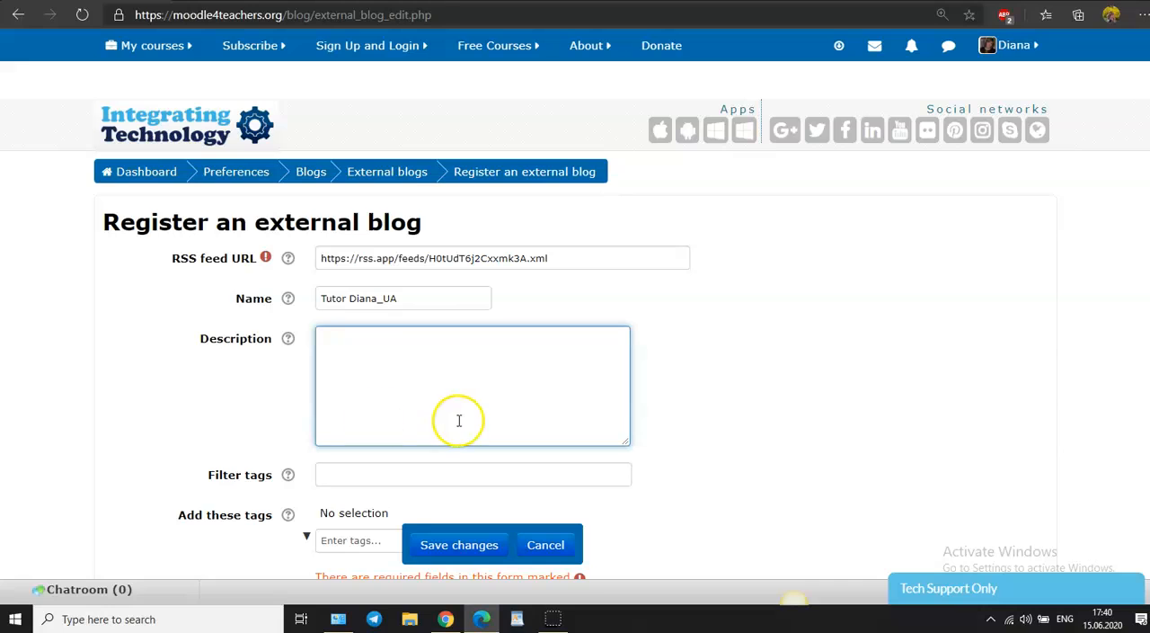
Step: Add the tags tutorials, ESL and educational videos to the external blog registration
{"action": "left_click", "coordinate": [343, 541]}
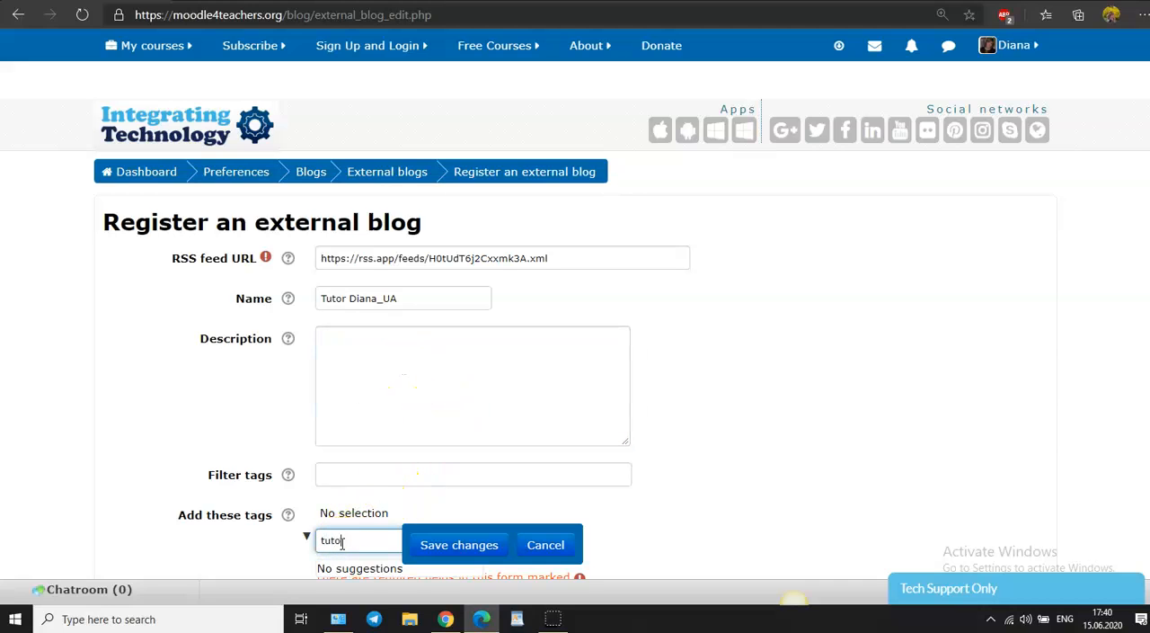
{"action": "key", "text": "Return"}
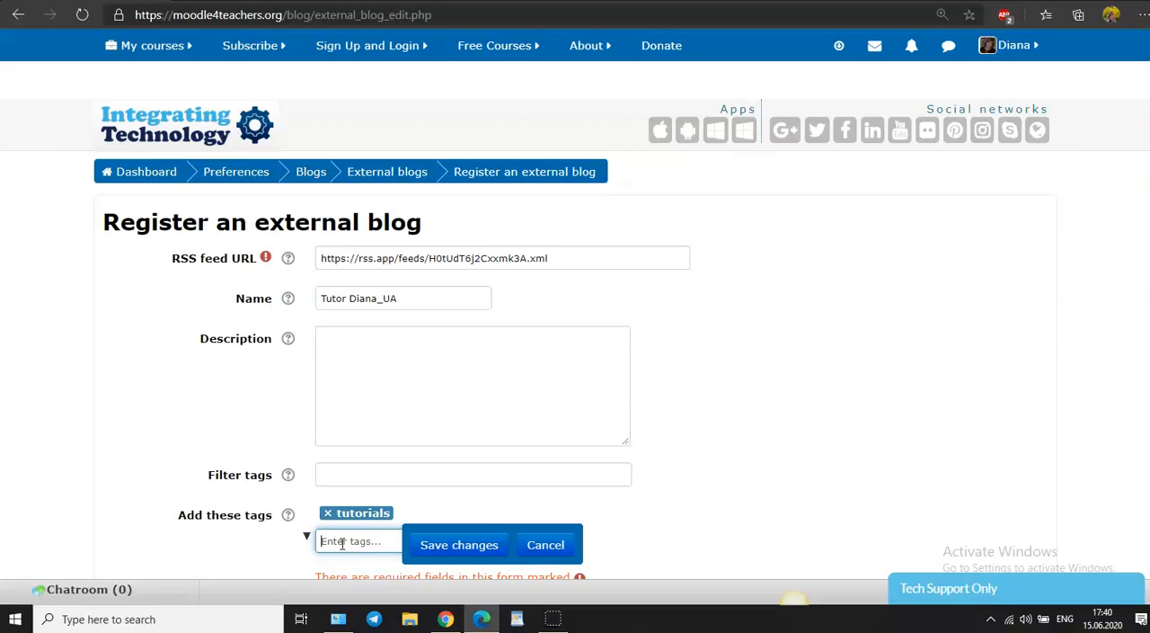
{"action": "scroll", "coordinate": [423, 527], "scroll_direction": "down", "scroll_amount": 1}
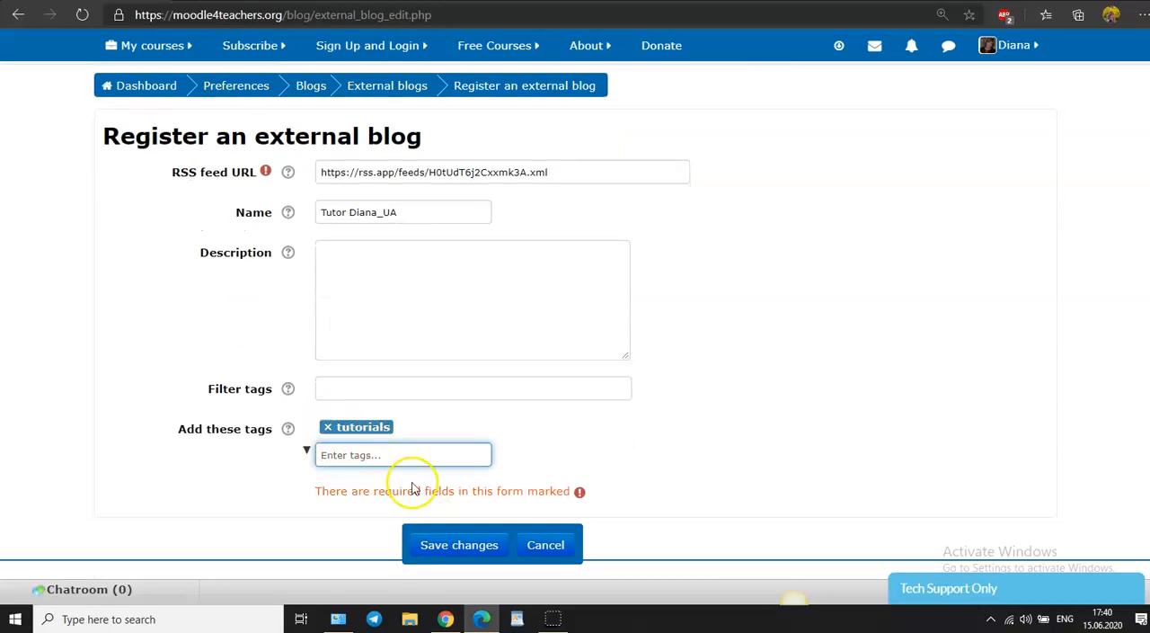
{"action": "type", "text": "ESL"}
{"action": "key", "text": "Return"}
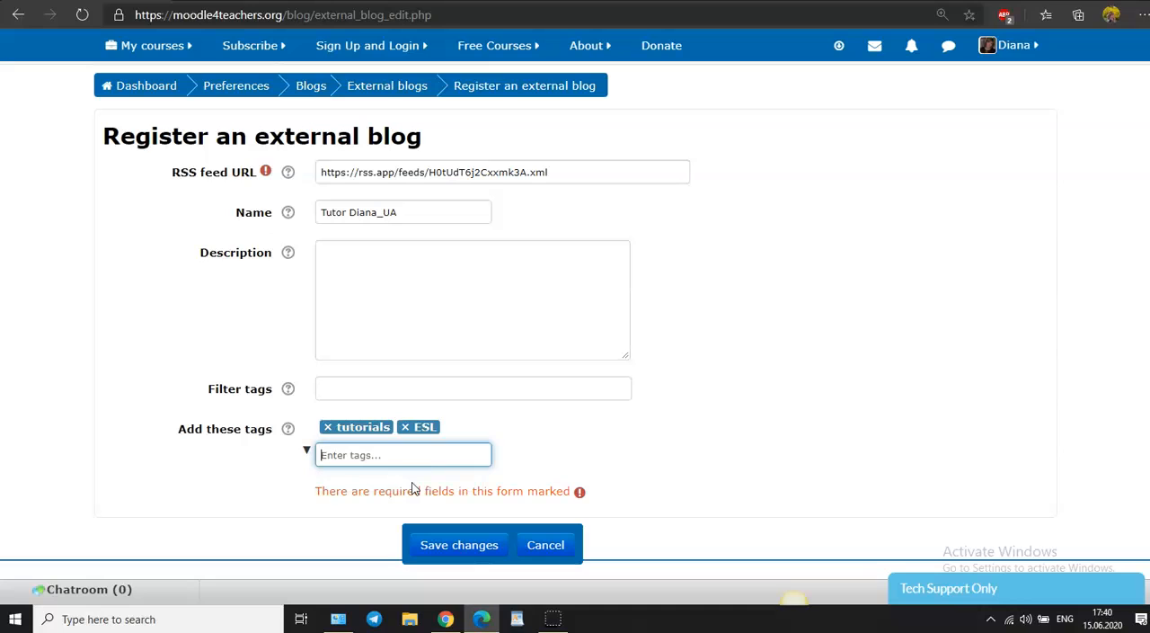
{"action": "type", "text": "educati"}
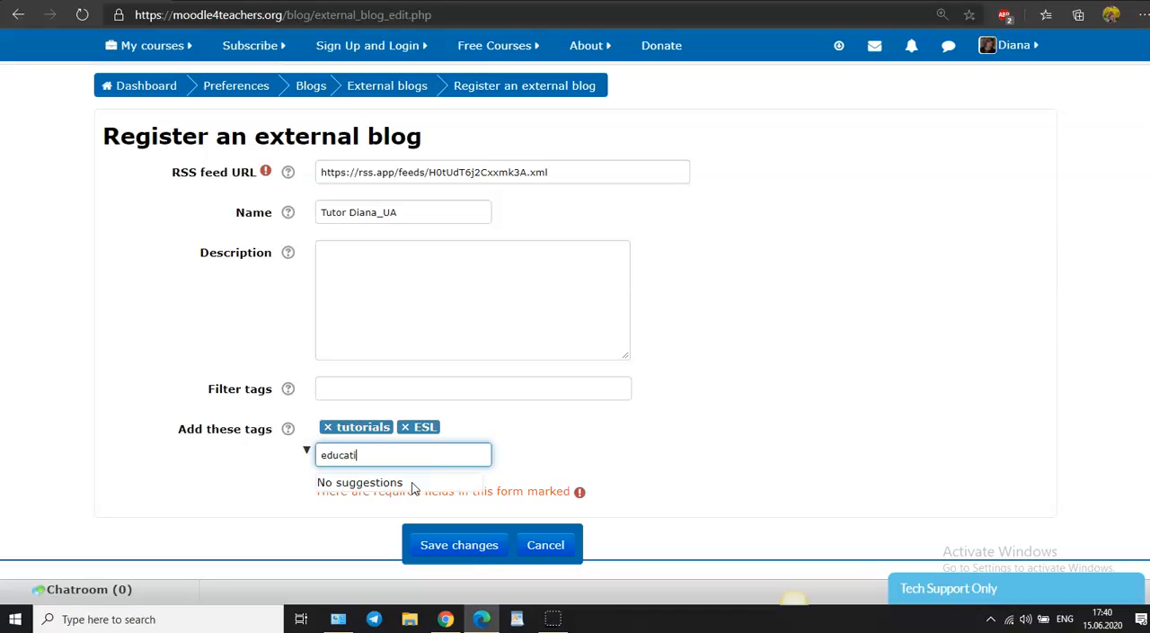
{"action": "type", "text": "onal videos"}
{"action": "key", "text": "Return"}
Step: Save the external blog registration and check the blog's validity status in the external blogs list
{"action": "left_click", "coordinate": [449, 545]}
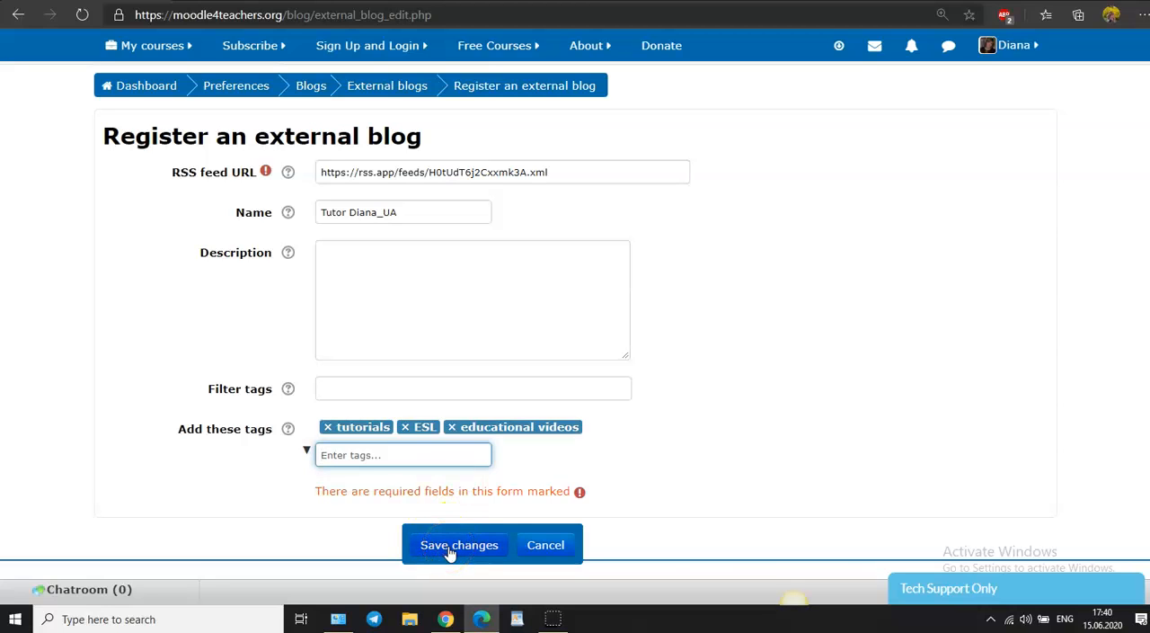
{"action": "left_click", "coordinate": [450, 550]}
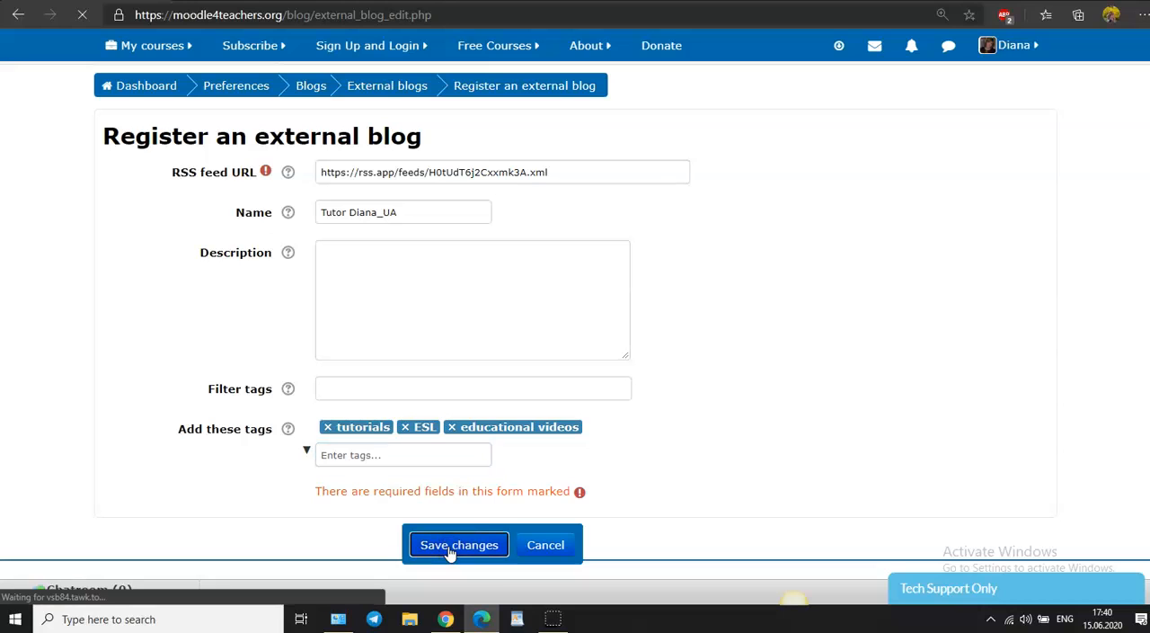
{"action": "left_click", "coordinate": [445, 546]}
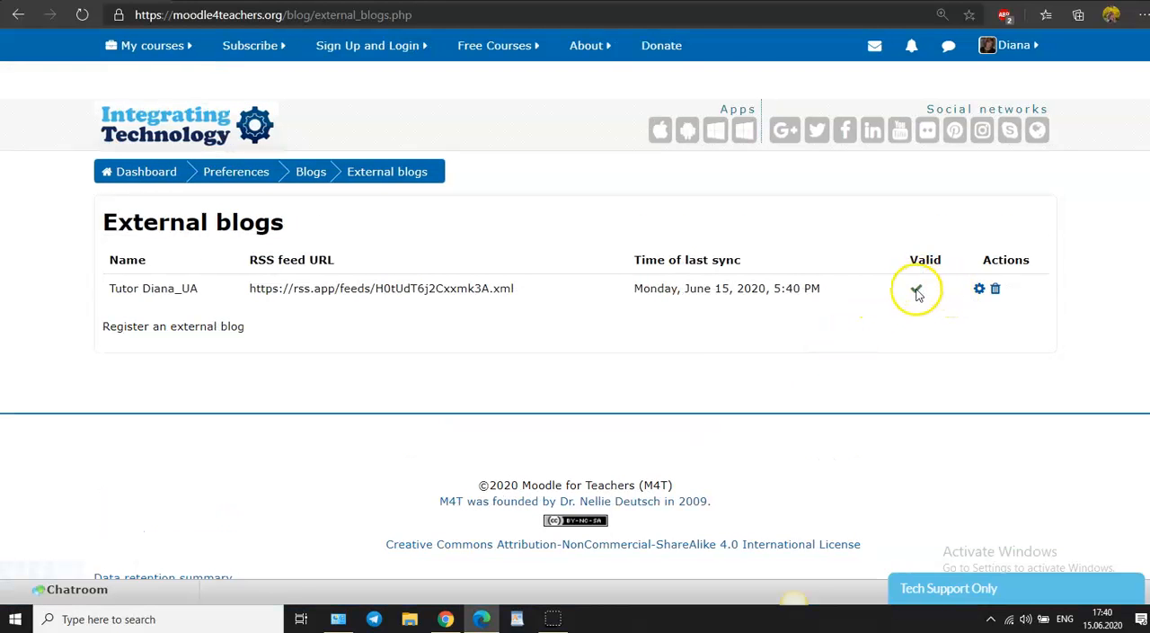
{"action": "mouse_move", "coordinate": [920, 293]}
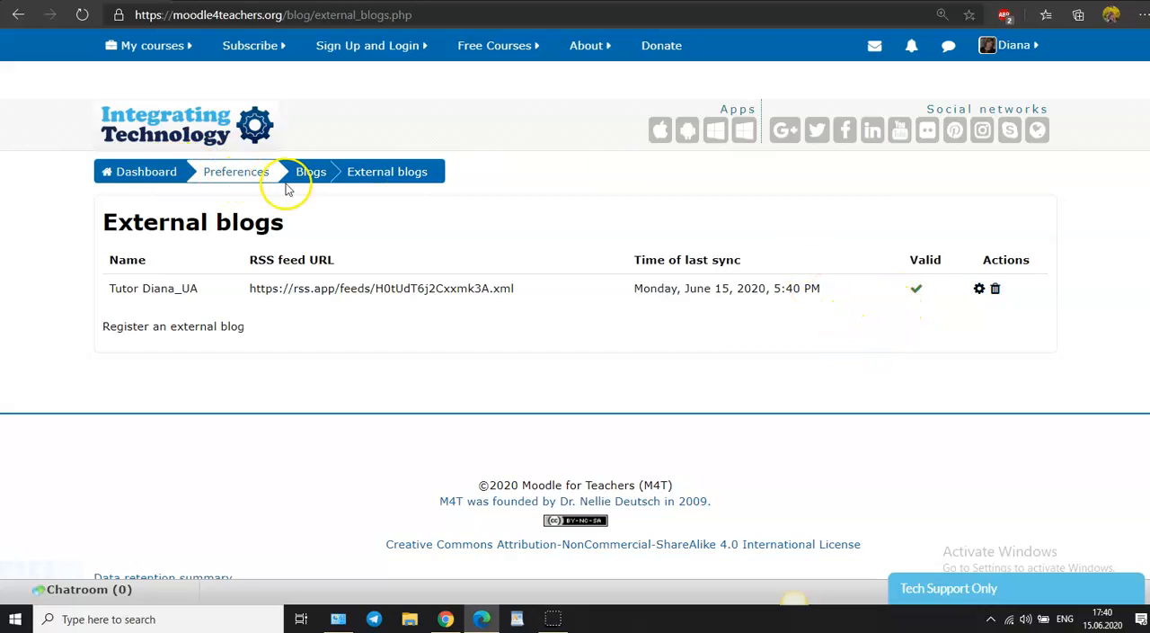
Step: Go to the signed-in user's own profile and open its blog entries
{"action": "left_click", "coordinate": [1010, 47]}
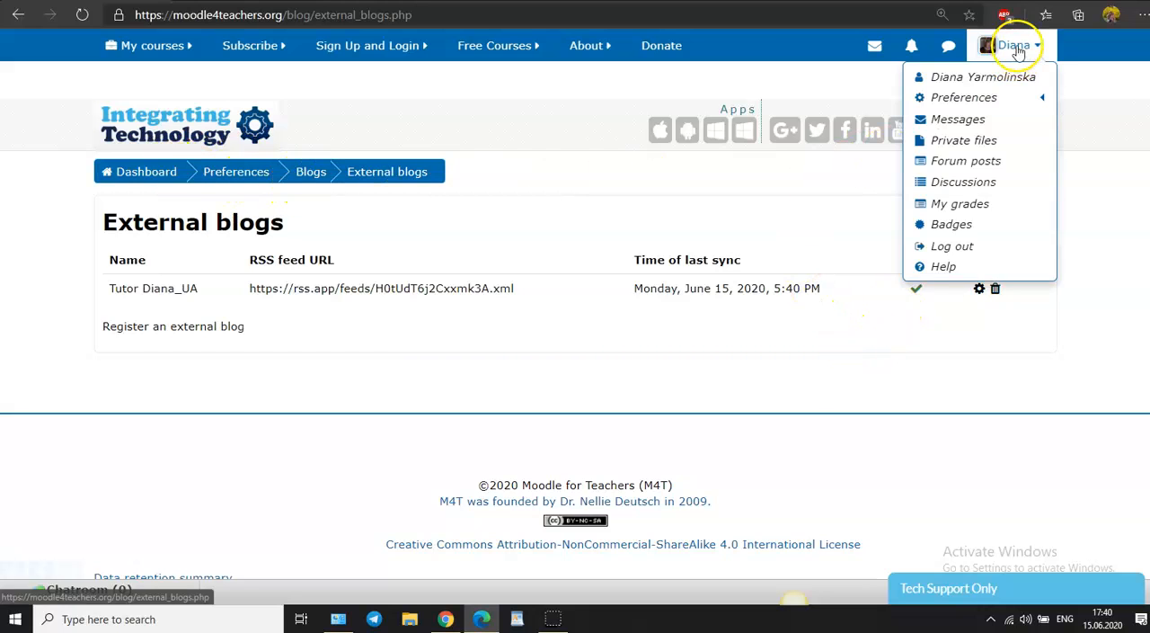
{"action": "left_click", "coordinate": [1023, 79]}
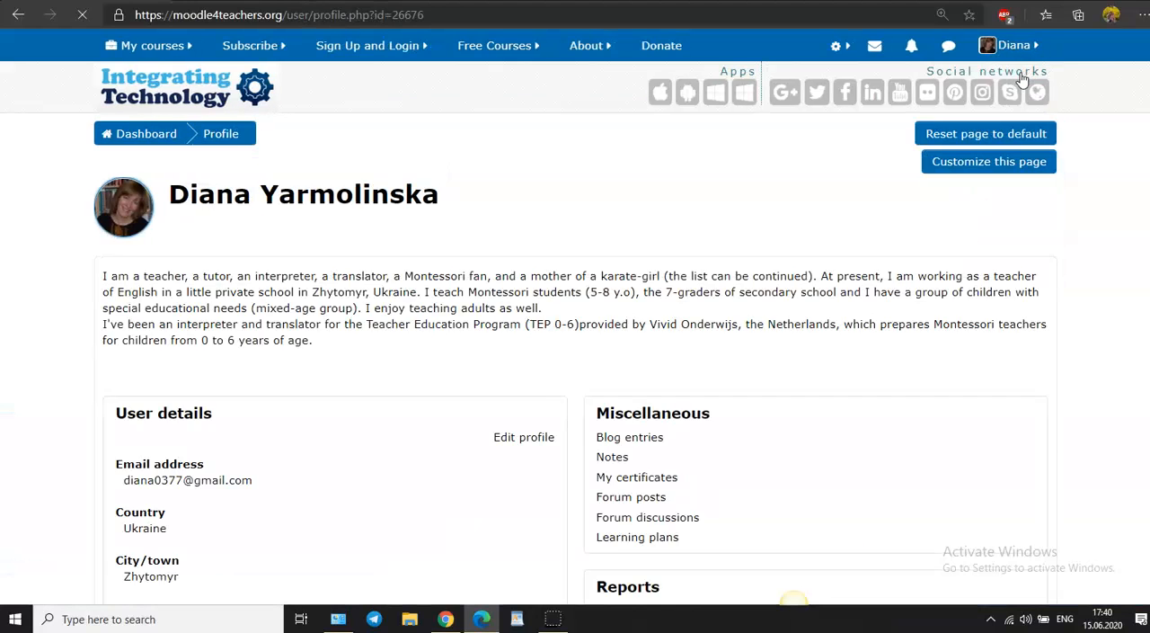
{"action": "scroll", "coordinate": [701, 288], "scroll_direction": "down", "scroll_amount": 3}
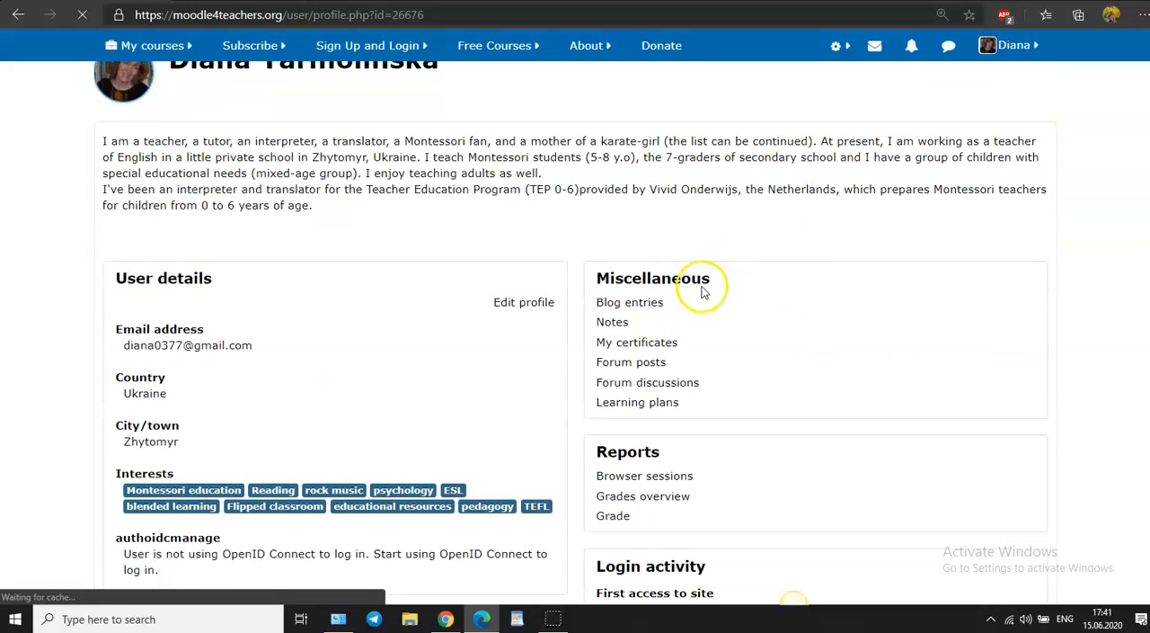
{"action": "left_click", "coordinate": [644, 218]}
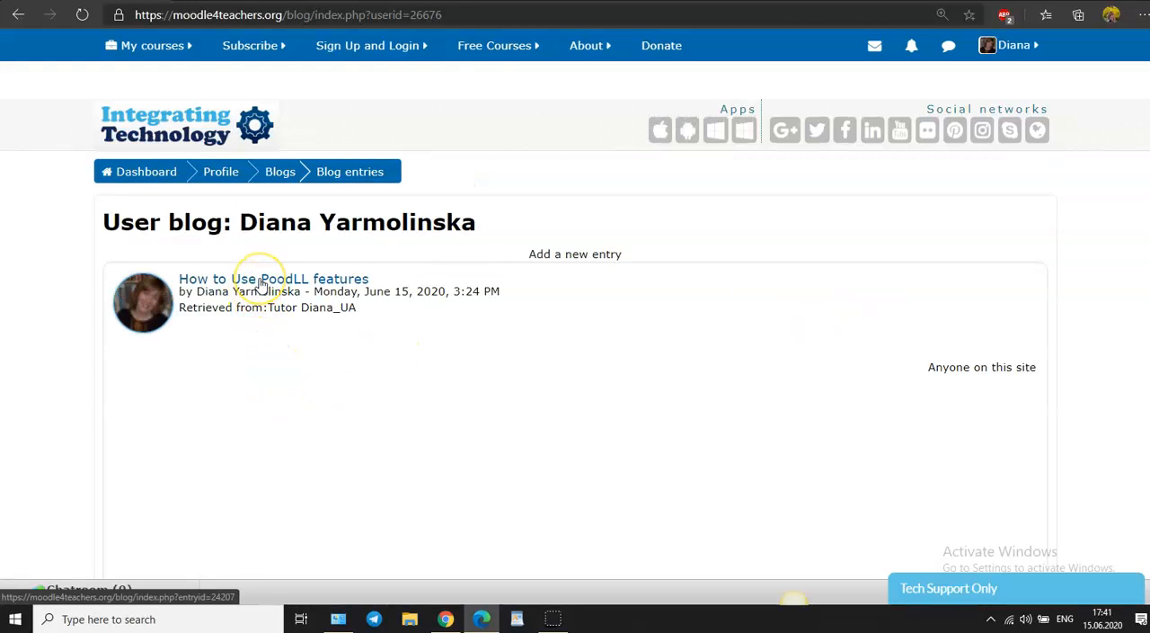
Step: Review the entries imported from the YouTube feed, including their titles and tags, and return to the first entry
{"action": "scroll", "coordinate": [260, 284], "scroll_direction": "down", "scroll_amount": 8}
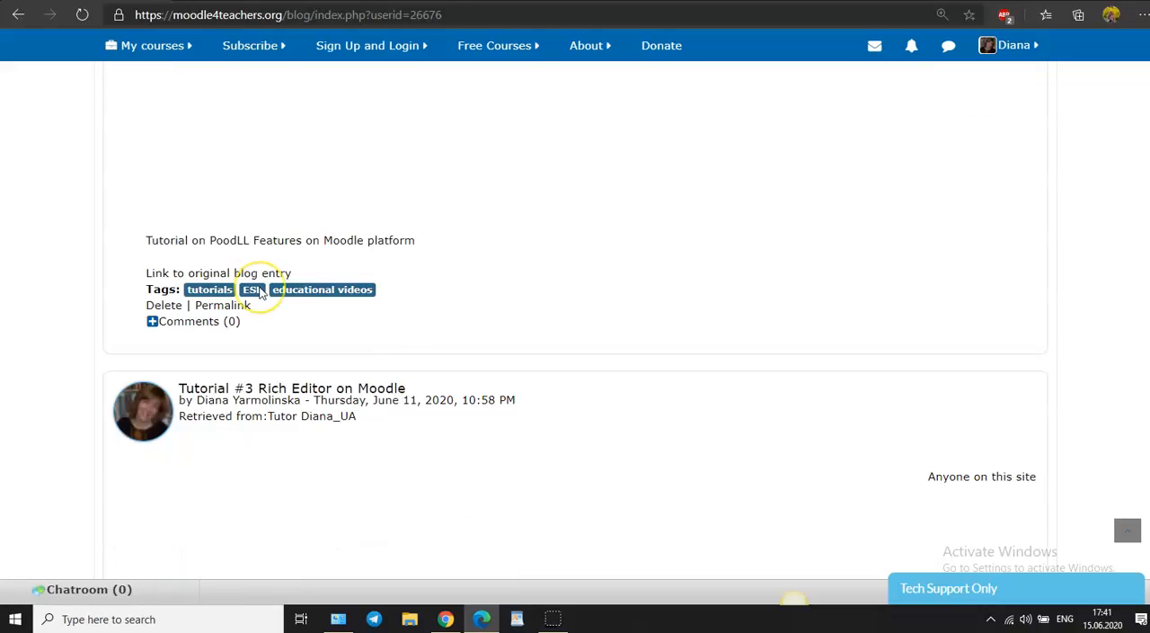
{"action": "scroll", "coordinate": [261, 293], "scroll_direction": "down", "scroll_amount": 1}
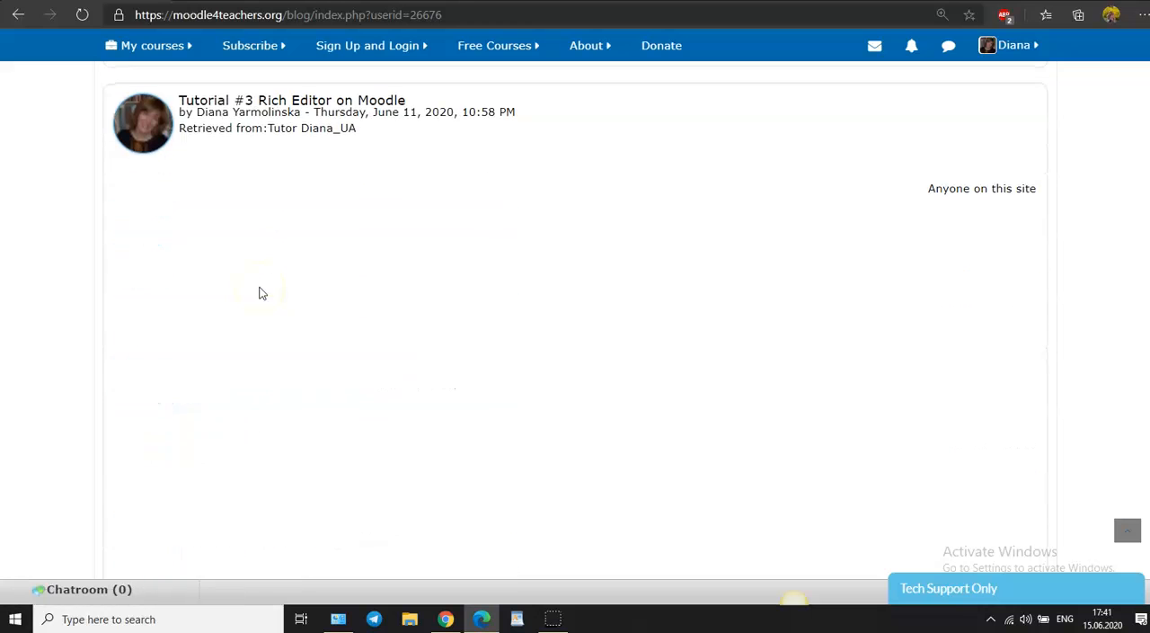
{"action": "scroll", "coordinate": [593, 377], "scroll_direction": "down", "scroll_amount": 1}
{"action": "scroll", "coordinate": [607, 422], "scroll_direction": "down", "scroll_amount": 8}
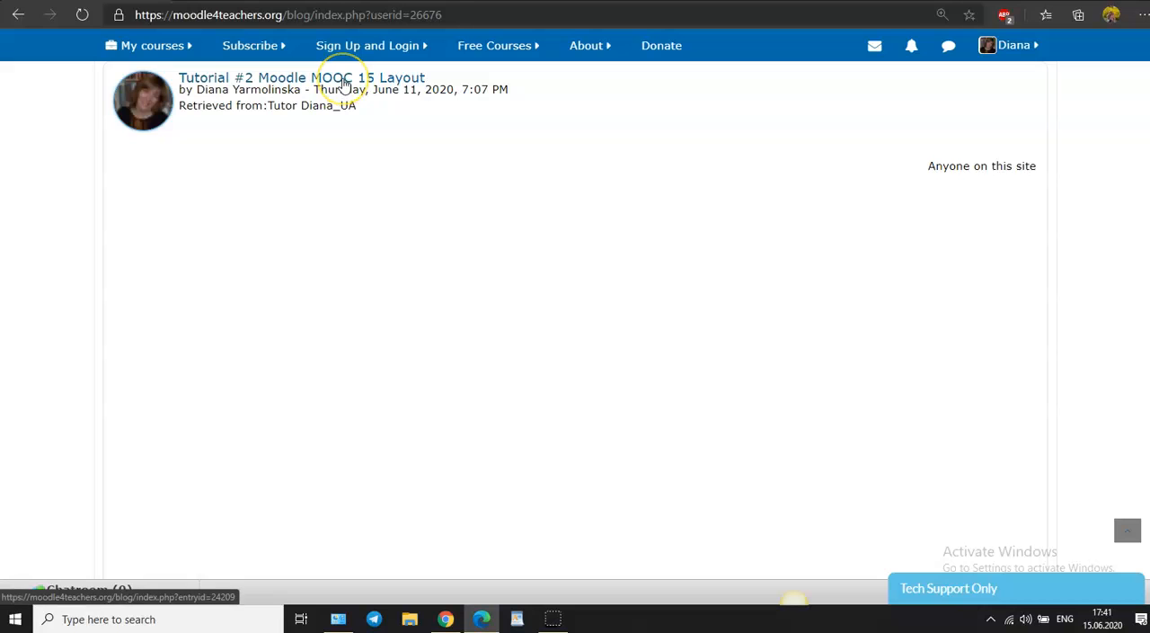
{"action": "scroll", "coordinate": [572, 414], "scroll_direction": "up", "scroll_amount": 4}
{"action": "scroll", "coordinate": [576, 418], "scroll_direction": "down", "scroll_amount": 5}
{"action": "scroll", "coordinate": [572, 413], "scroll_direction": "up", "scroll_amount": 10}
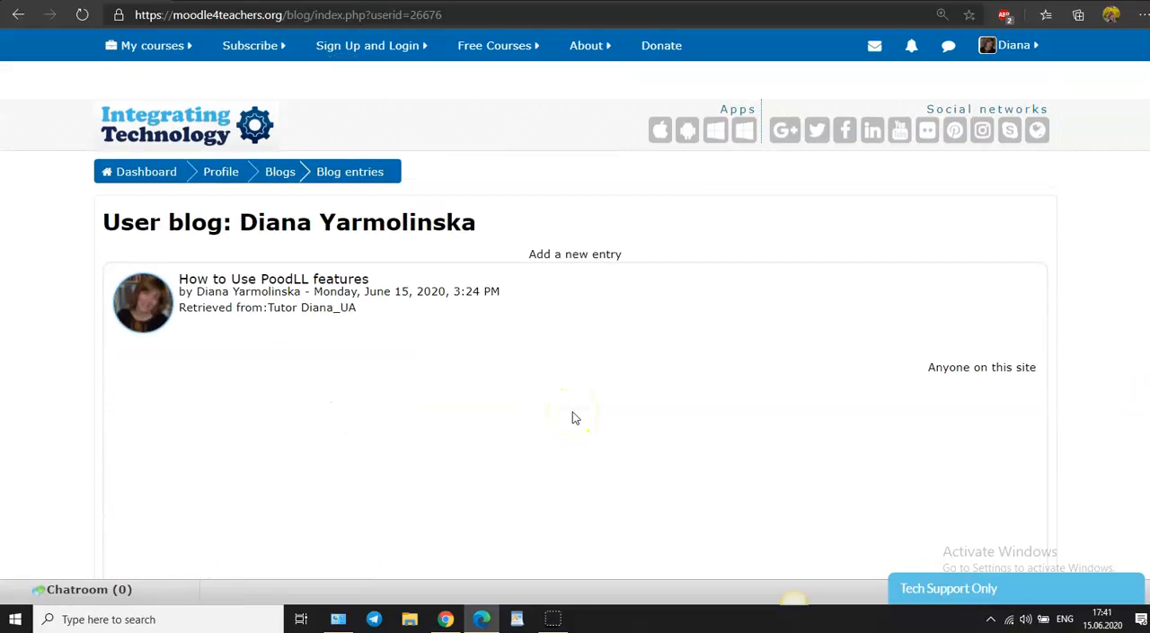